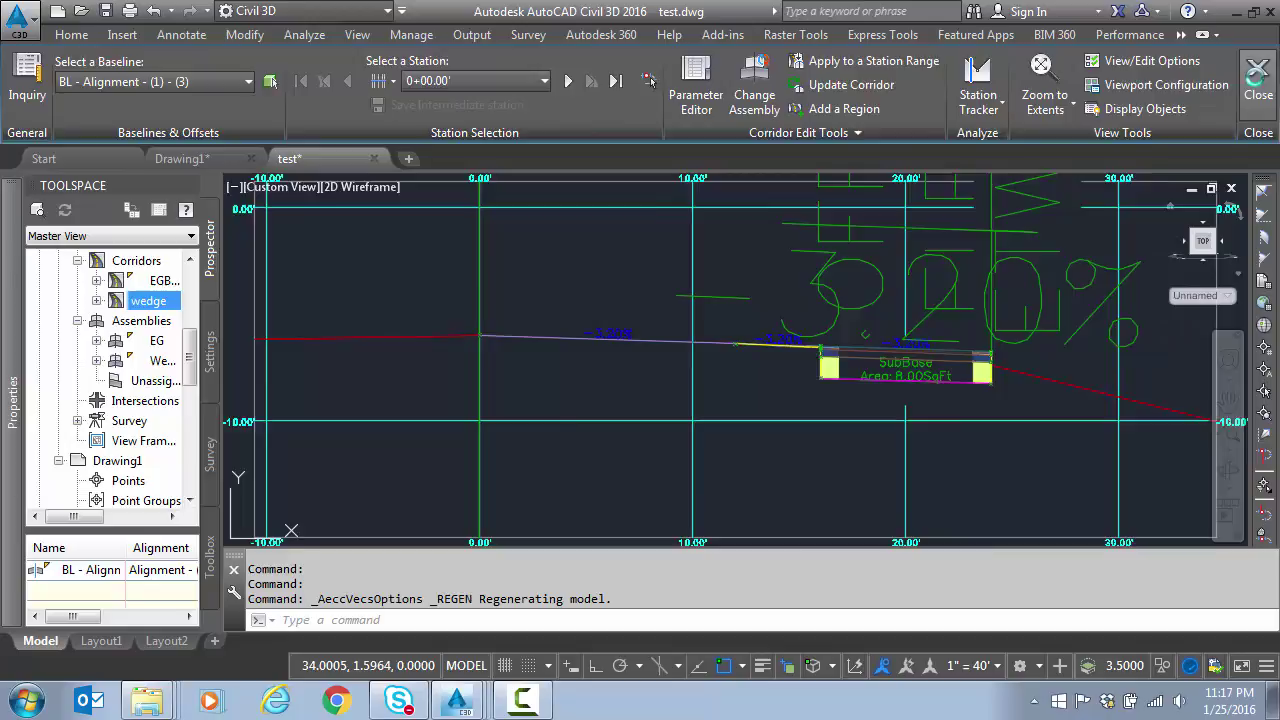
- Close the Corridor Section Editor to get back to the plan view of test.dwg
{"action": "left_click", "coordinate": [1257, 78]}
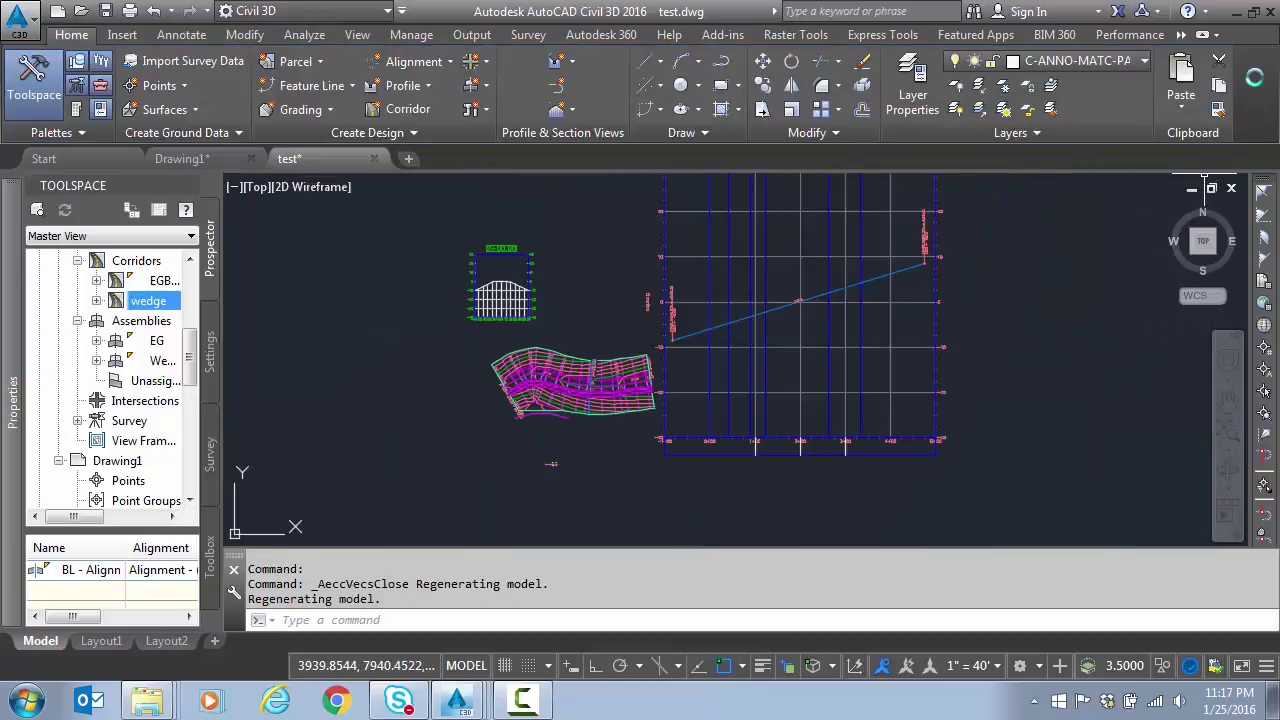
- Create a wedge corridor surface named 'top surface' built from the Top links
{"action": "right_click", "coordinate": [155, 312]}
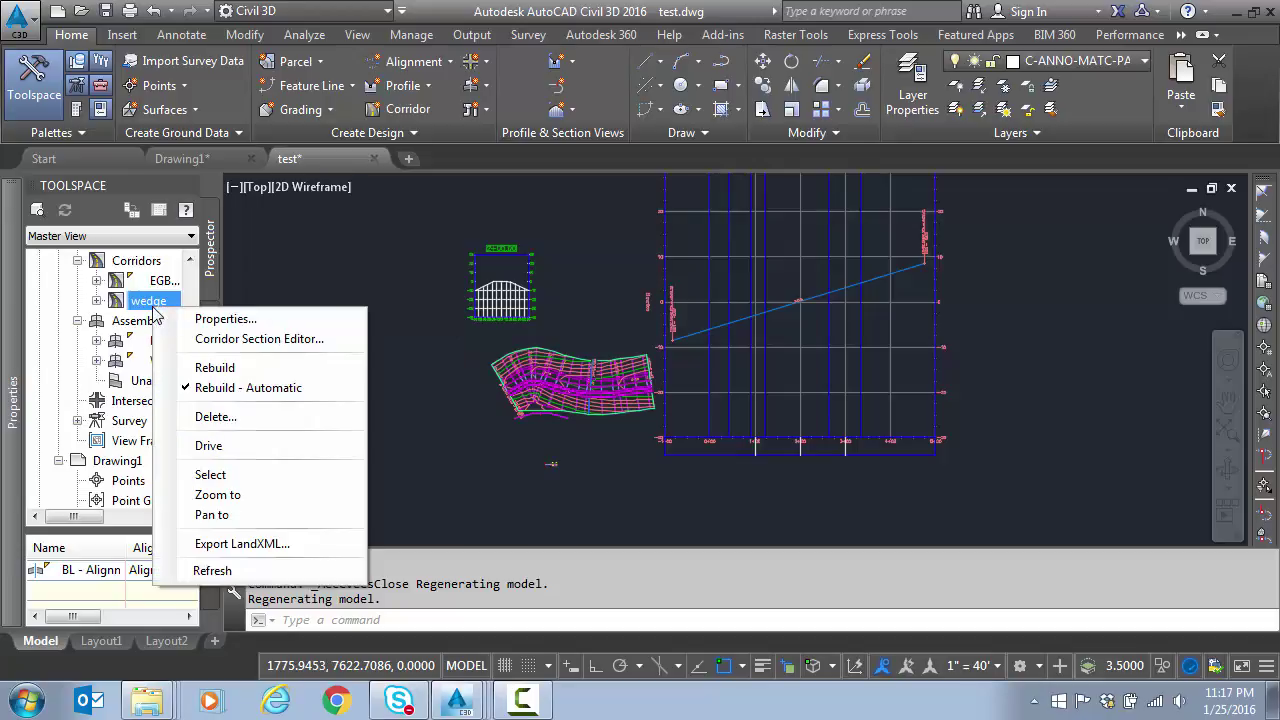
{"action": "left_click", "coordinate": [222, 319]}
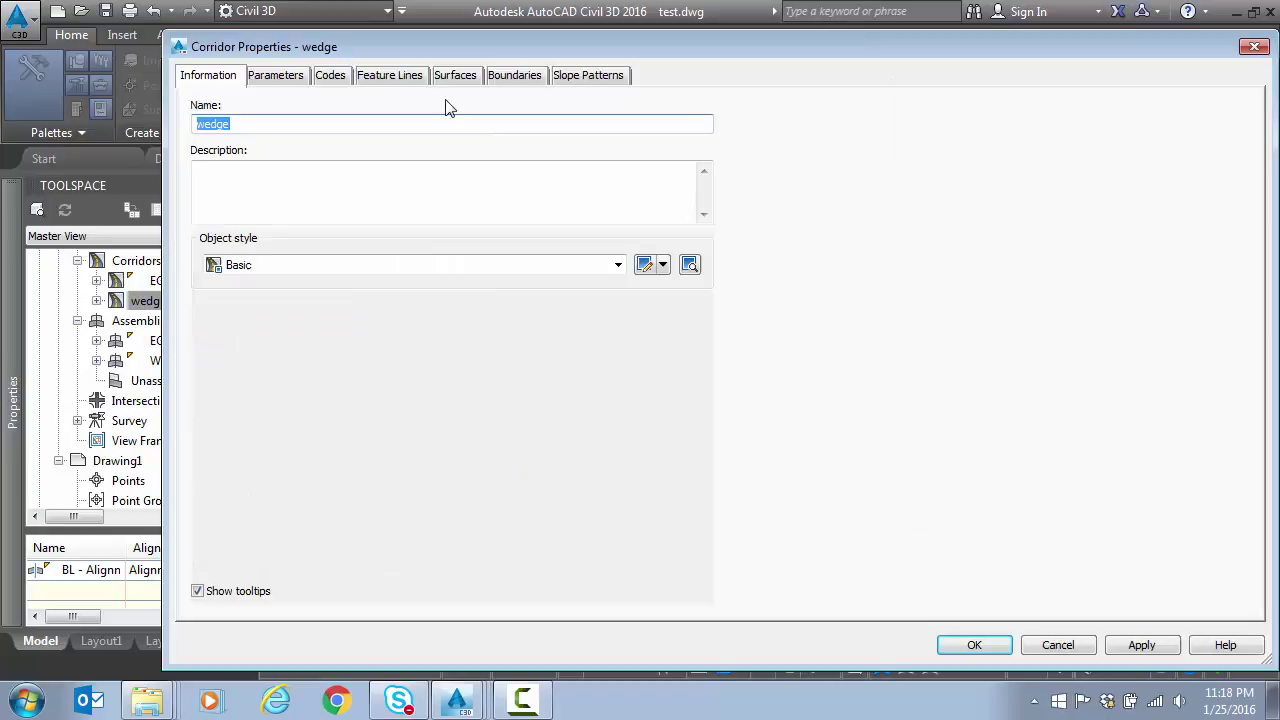
{"action": "left_click", "coordinate": [453, 77]}
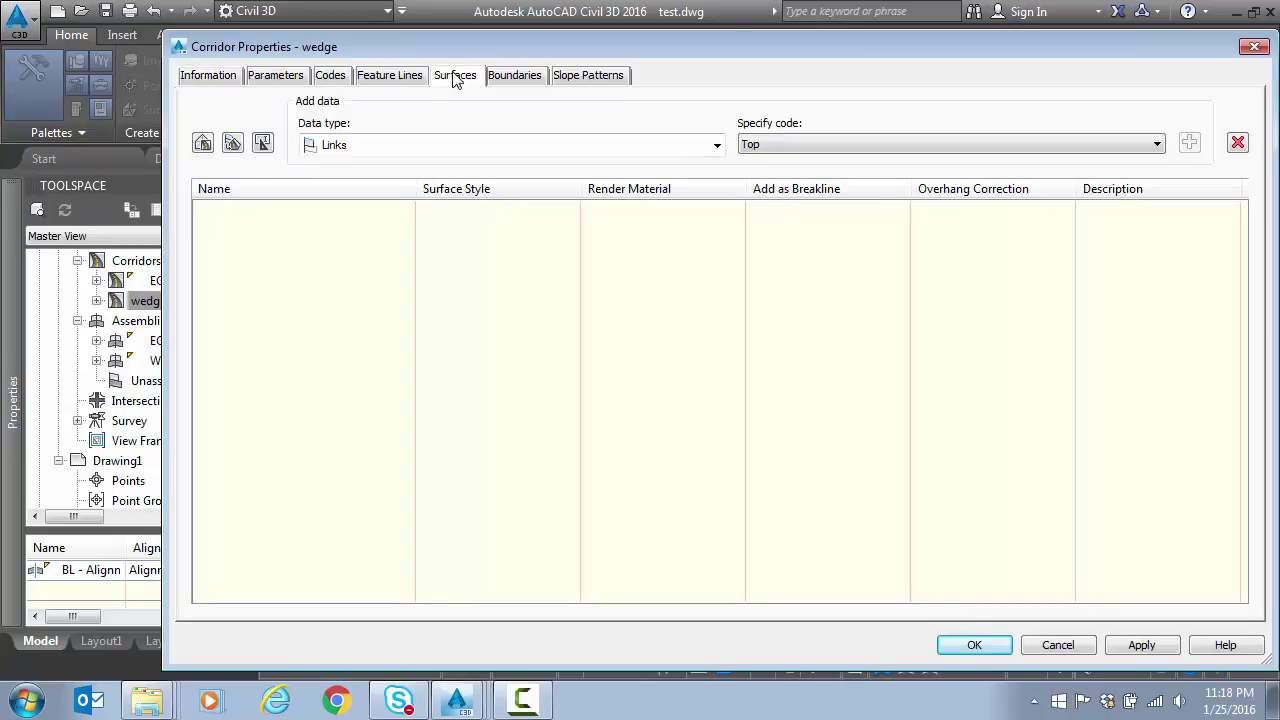
{"action": "left_click", "coordinate": [203, 143]}
{"action": "double_click", "coordinate": [337, 210]}
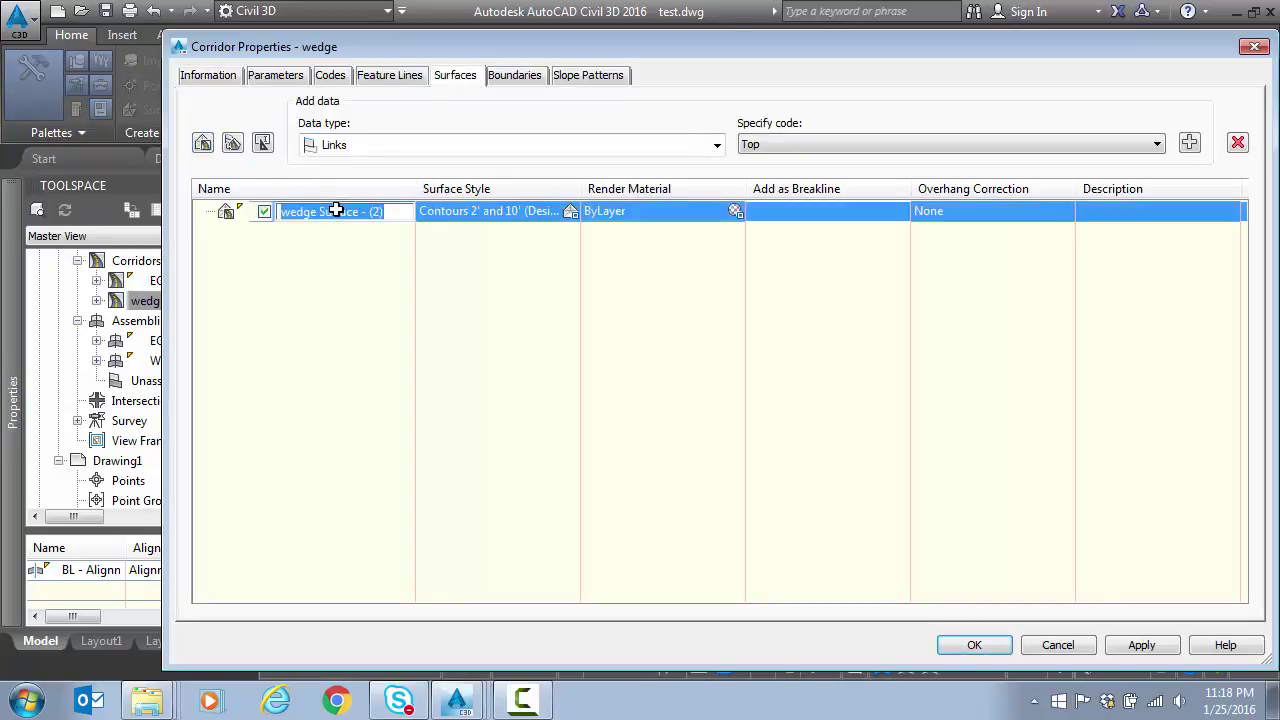
{"action": "type", "text": "top su"}
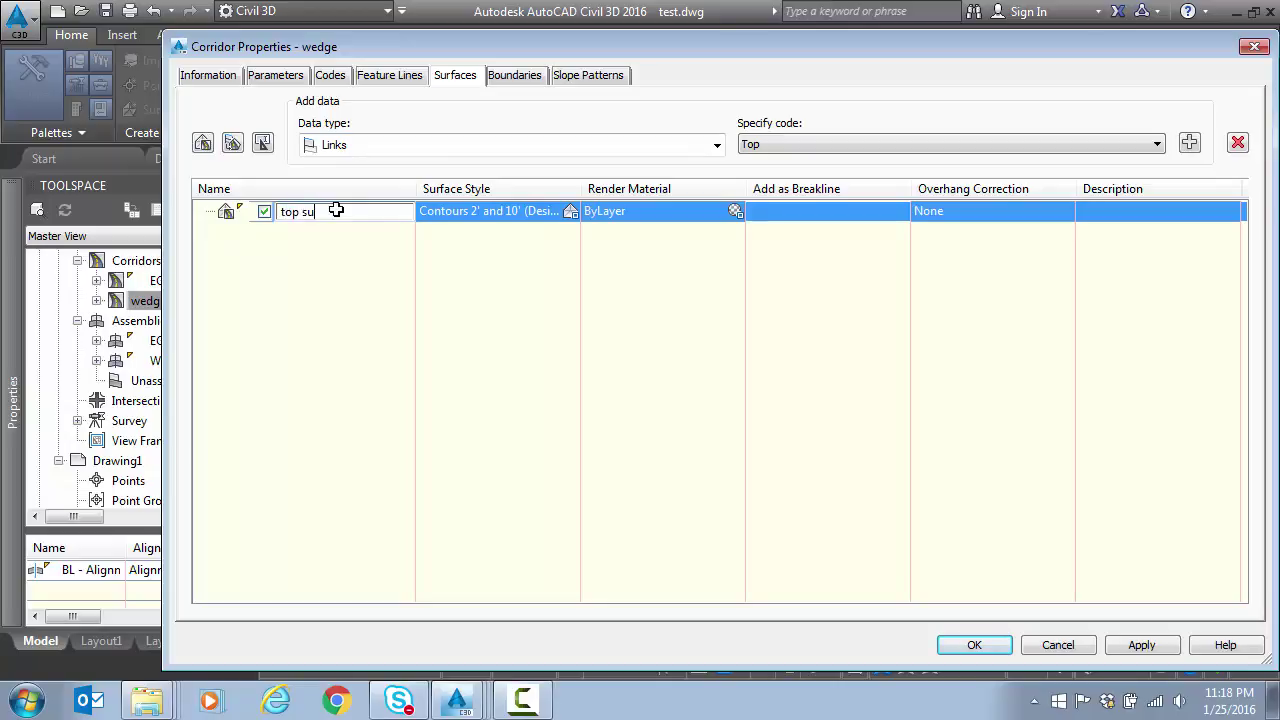
{"action": "type", "text": "rface"}
{"action": "key", "text": "Return"}
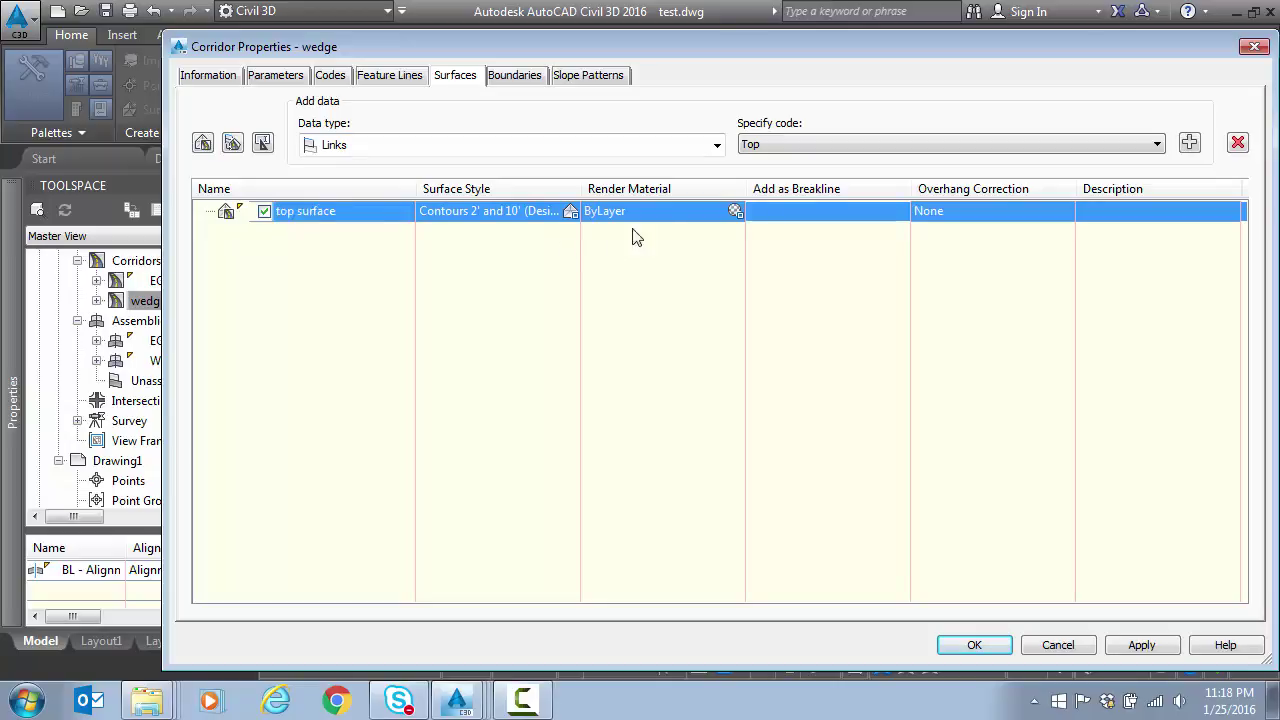
{"action": "left_click", "coordinate": [626, 209]}
{"action": "left_click", "coordinate": [1188, 146]}
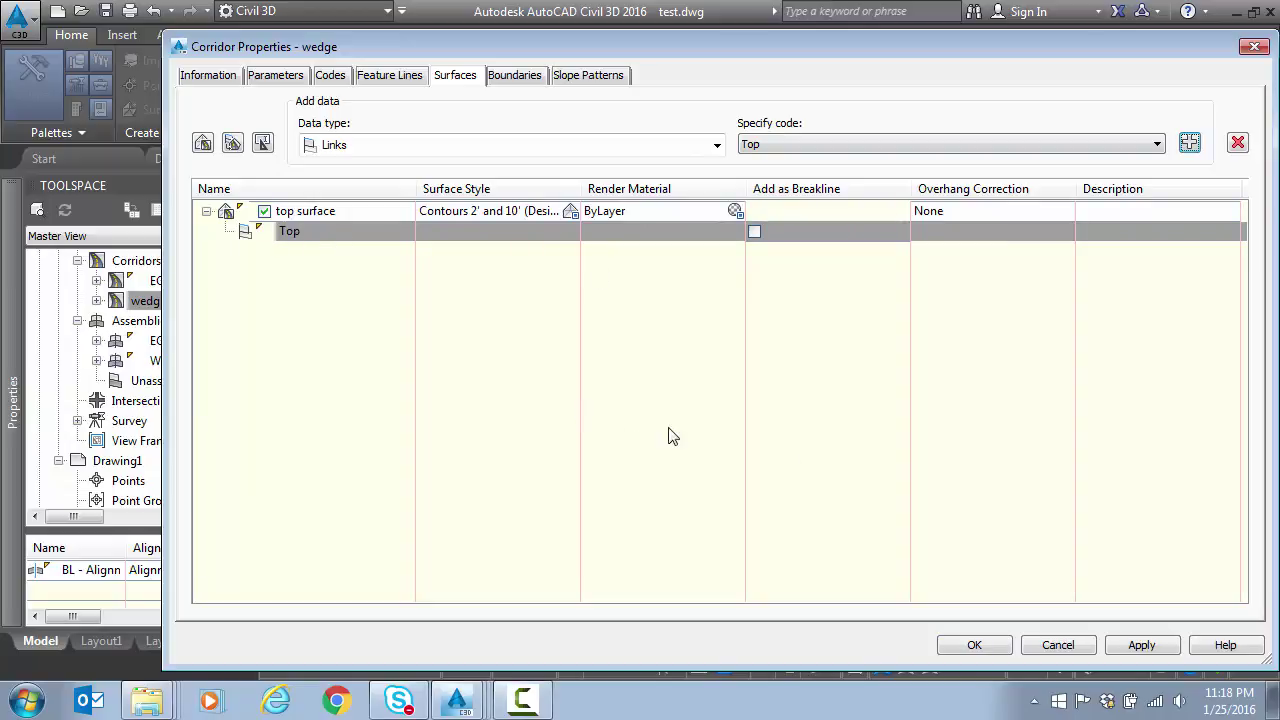
{"action": "left_click", "coordinate": [1150, 648]}
- Set the corridor extents as top surface's outer boundary and accept the corridor properties
{"action": "left_click", "coordinate": [512, 77]}
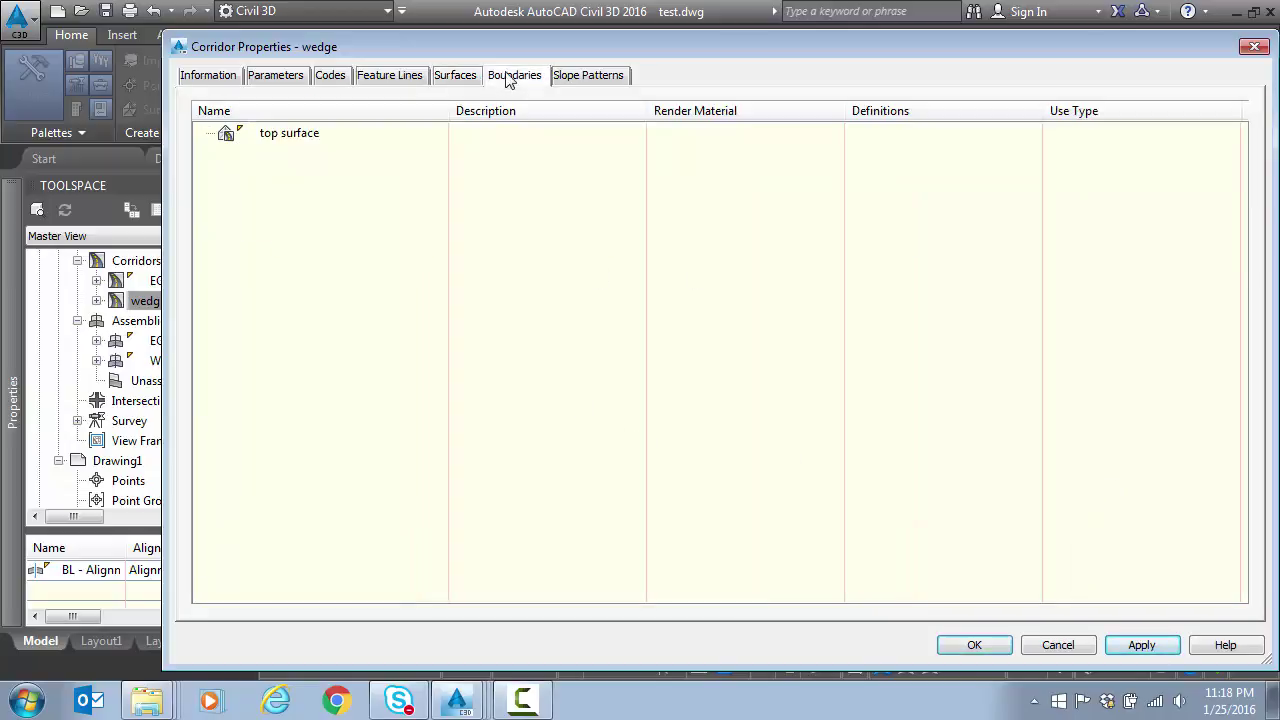
{"action": "right_click", "coordinate": [306, 132]}
{"action": "left_click", "coordinate": [343, 143]}
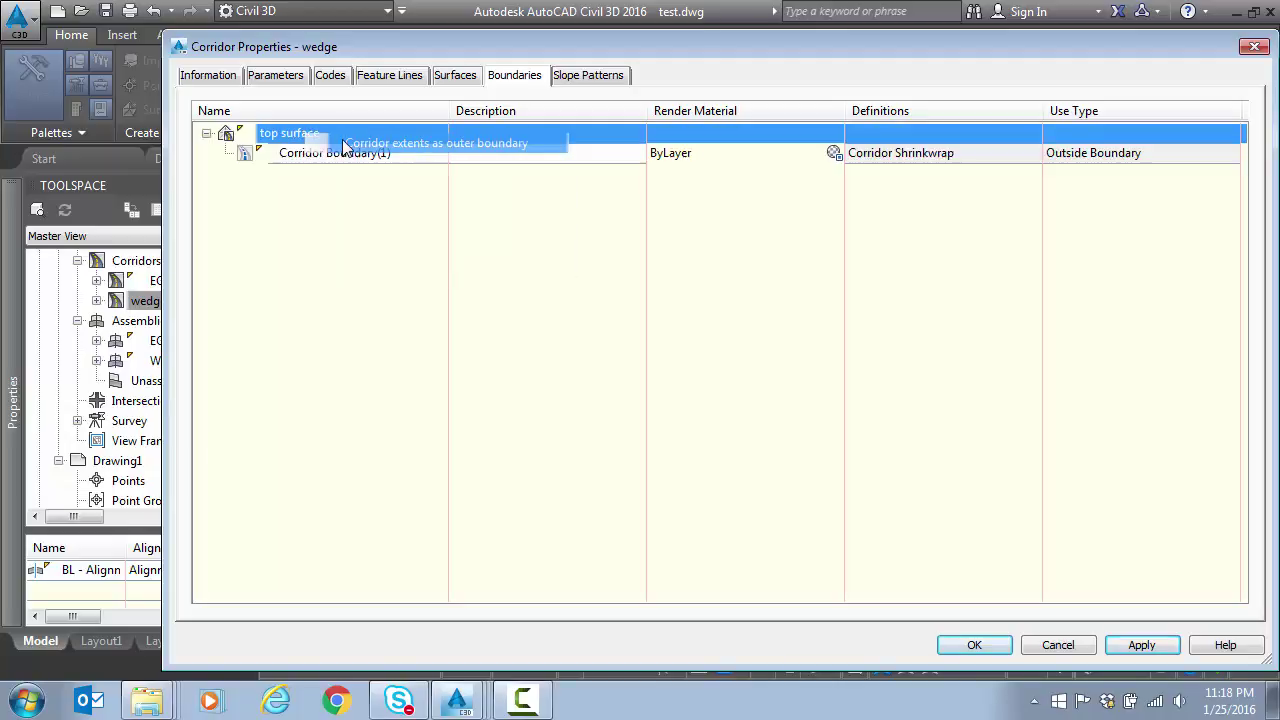
{"action": "left_click", "coordinate": [974, 645]}
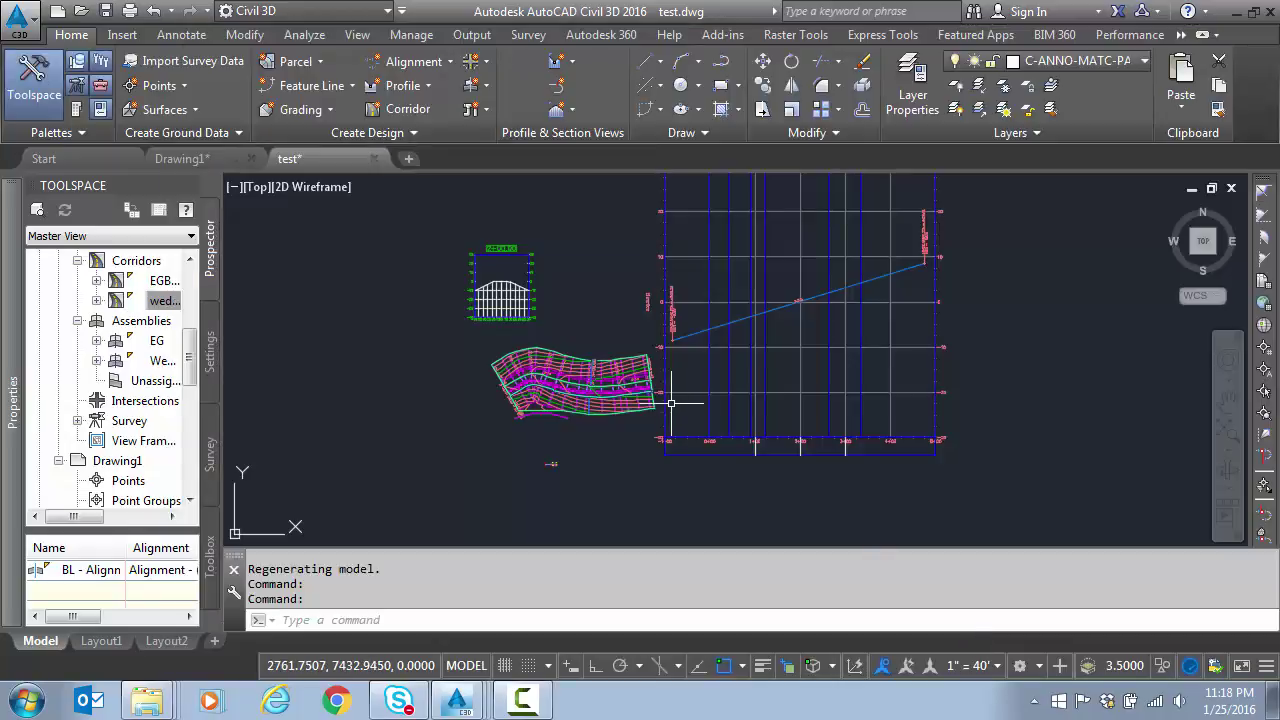
- Zoom and pan so the wedge corridor fills the upper part of the view
{"action": "scroll", "coordinate": [575, 404], "scroll_direction": "up", "scroll_amount": 5}
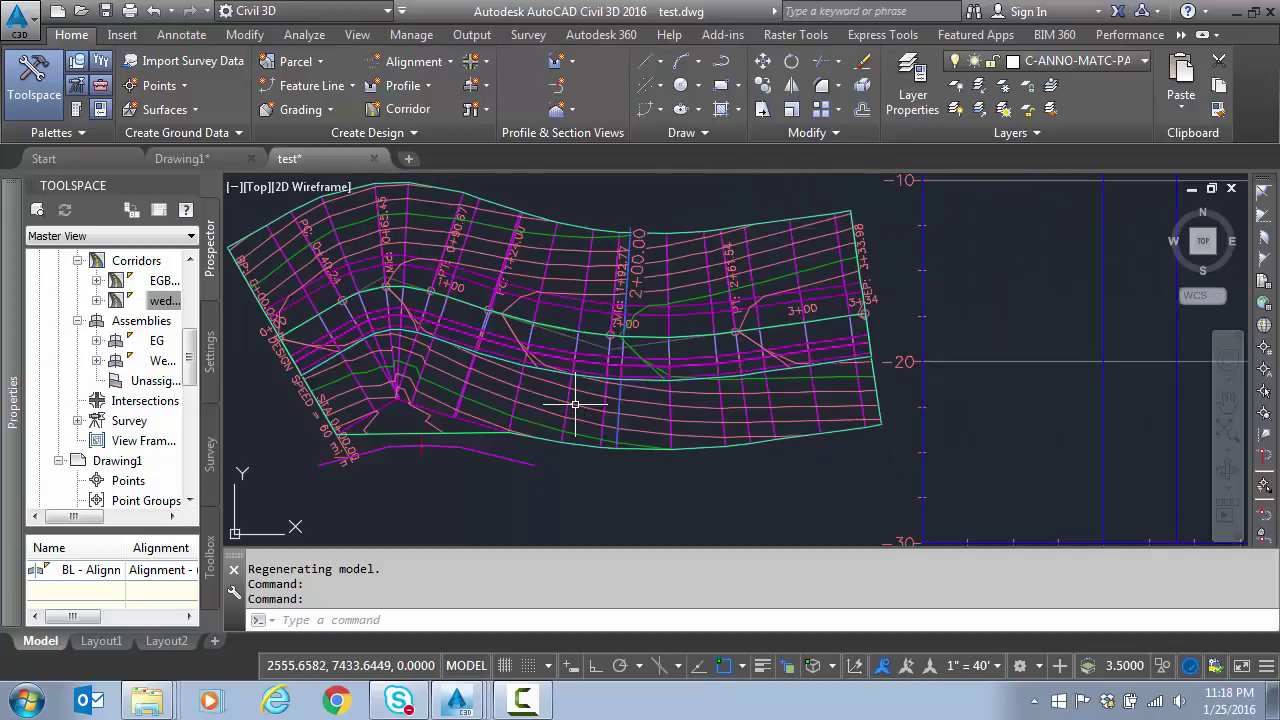
{"action": "scroll", "coordinate": [564, 355], "scroll_direction": "down", "scroll_amount": 3}
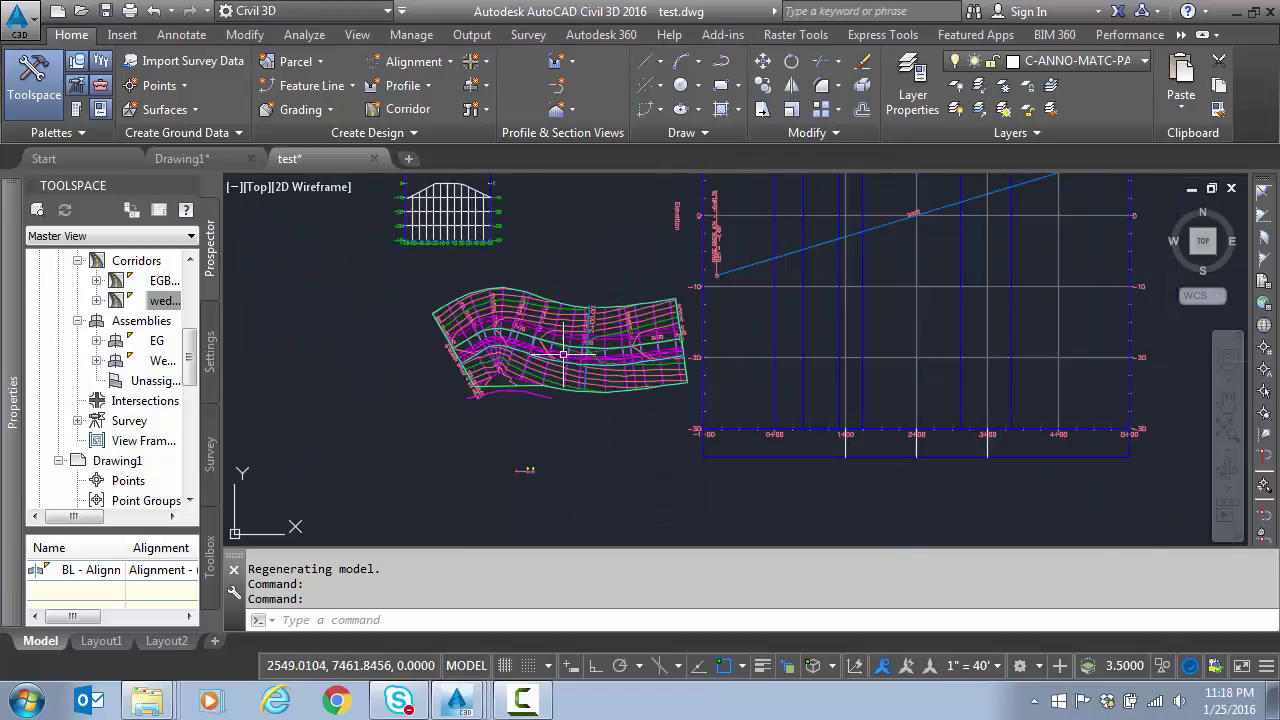
{"action": "scroll", "coordinate": [564, 355], "scroll_direction": "down", "scroll_amount": 2}
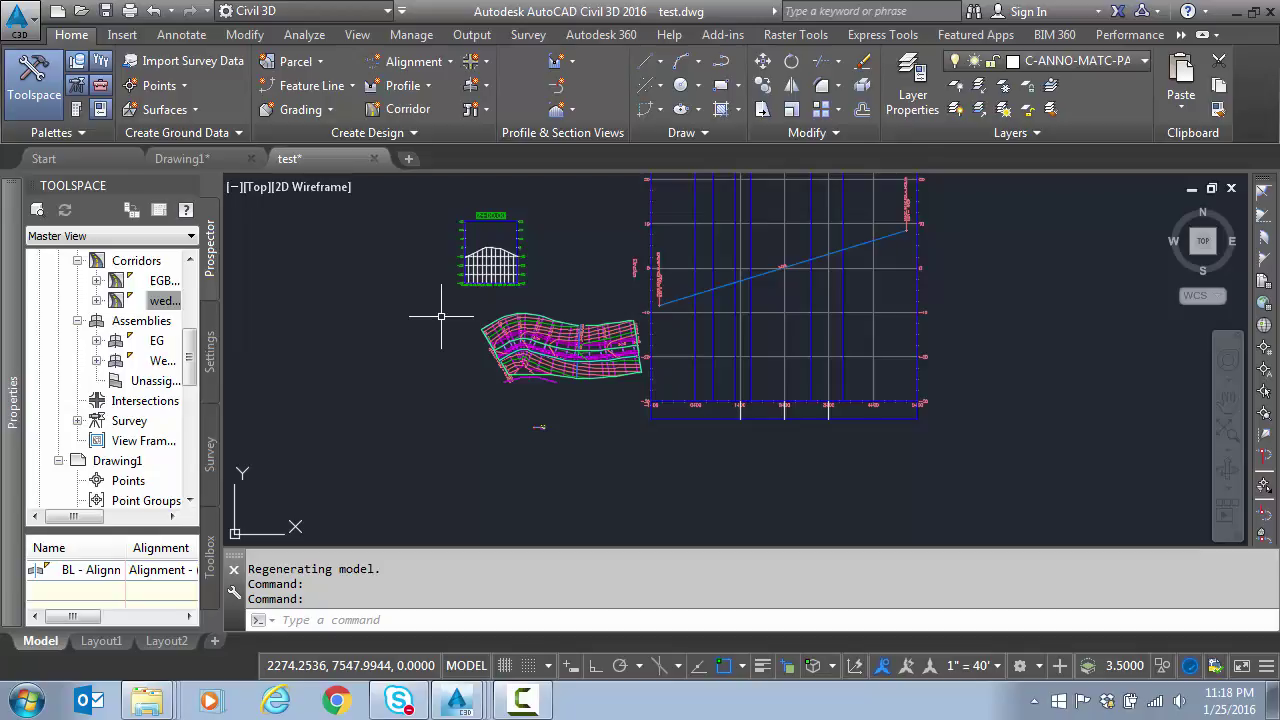
{"action": "scroll", "coordinate": [469, 226], "scroll_direction": "up", "scroll_amount": 4}
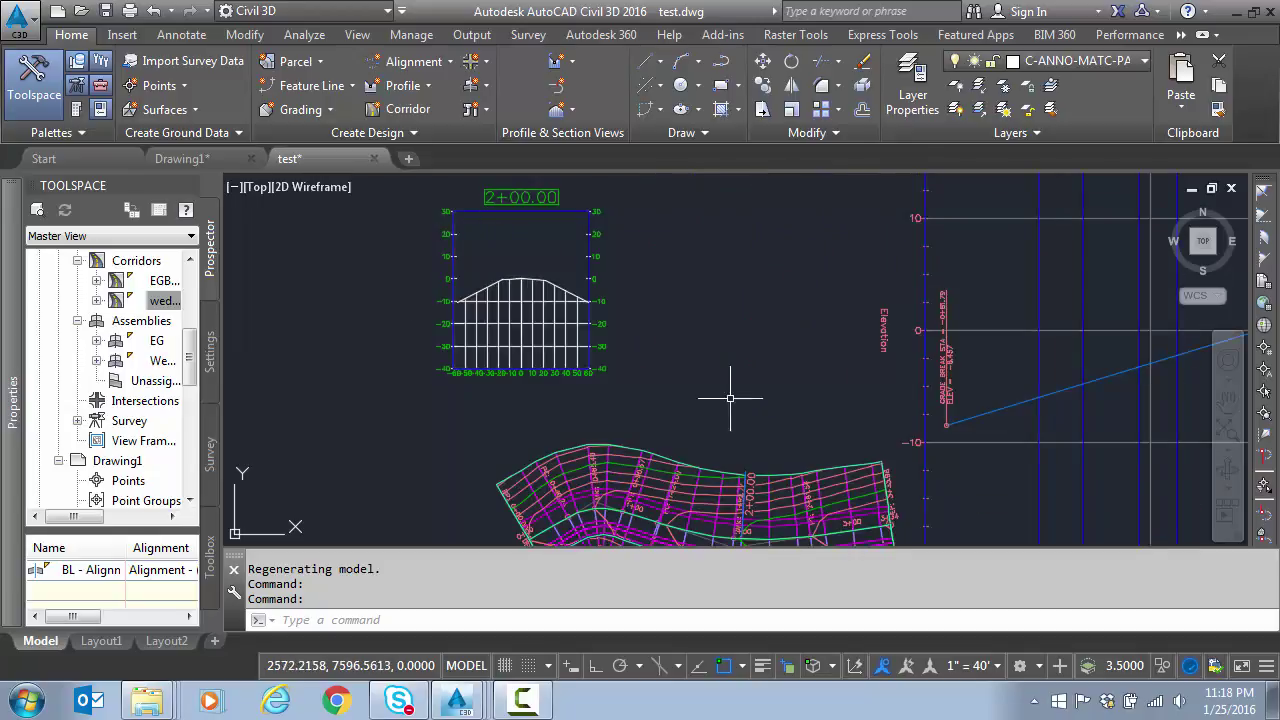
{"action": "scroll", "coordinate": [719, 367], "scroll_direction": "down", "scroll_amount": 1}
{"action": "scroll", "coordinate": [729, 480], "scroll_direction": "up", "scroll_amount": 2}
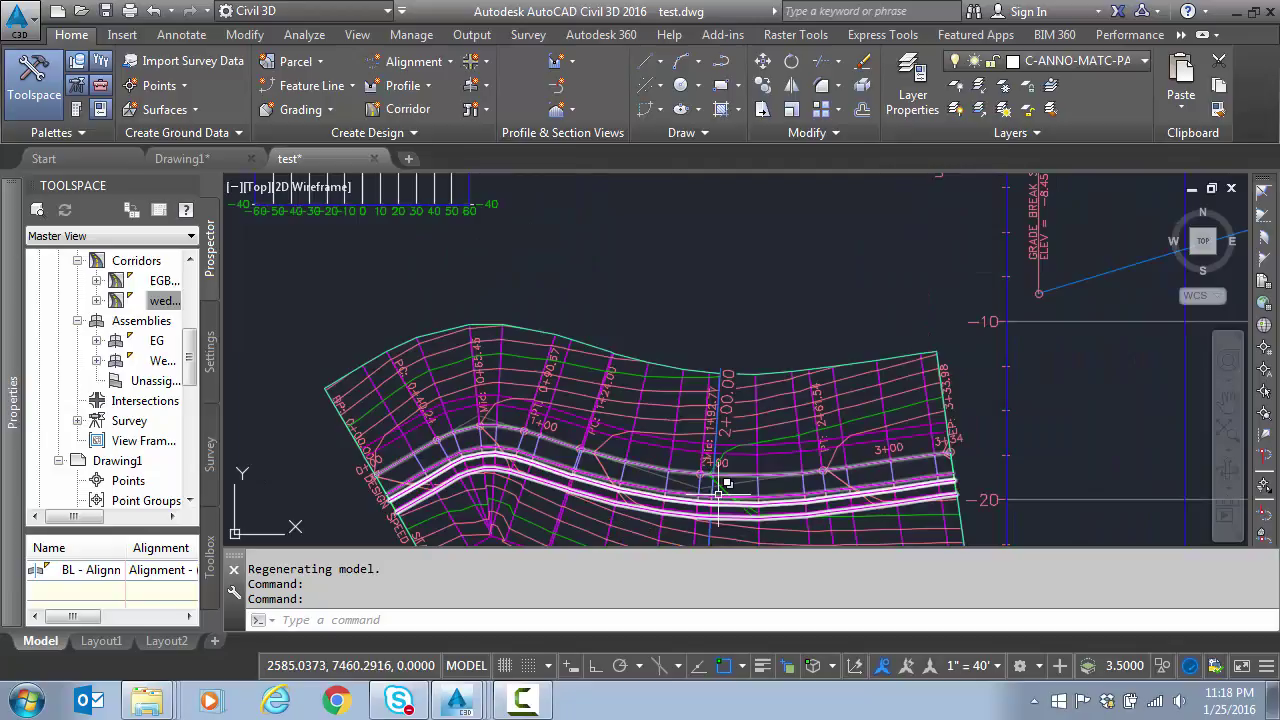
{"action": "middle_click_drag", "start_coordinate": [721, 499], "coordinate": [678, 348]}
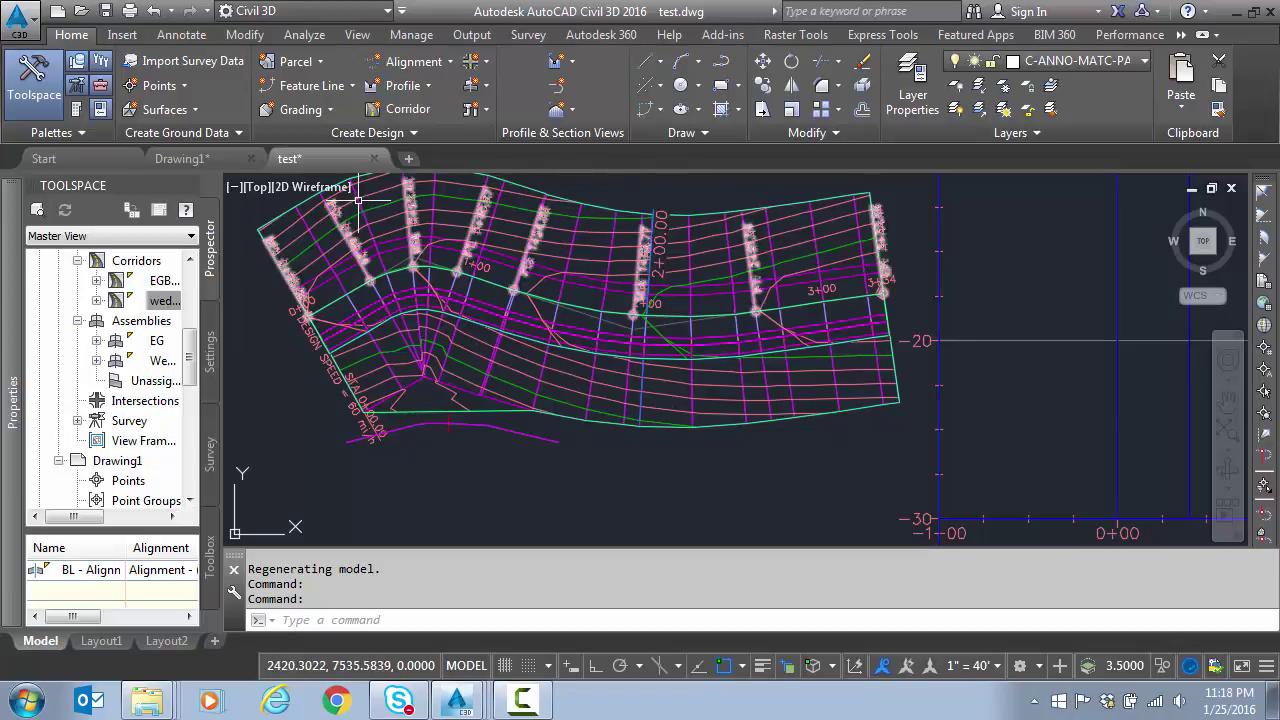
- Select the sample line and add the wedge corridor and its top surface as sampled sources
{"action": "left_click", "coordinate": [651, 382]}
{"action": "left_click", "coordinate": [718, 465]}
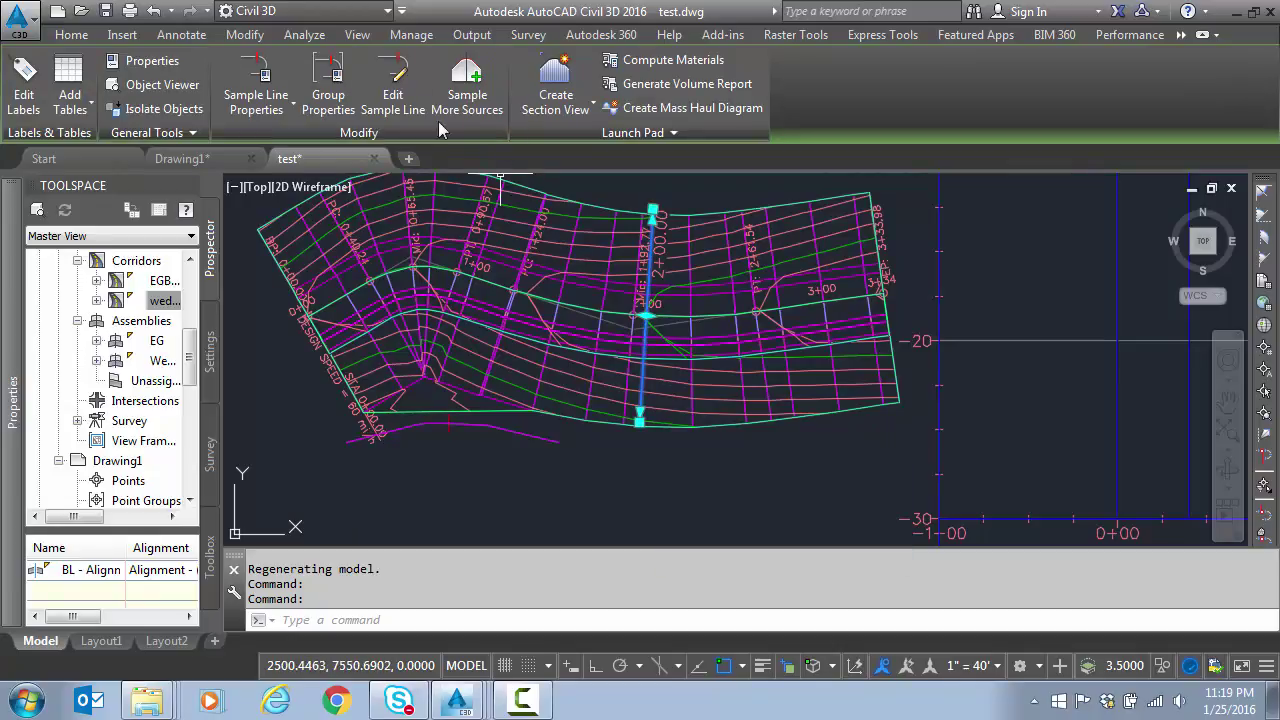
{"action": "left_click", "coordinate": [329, 93]}
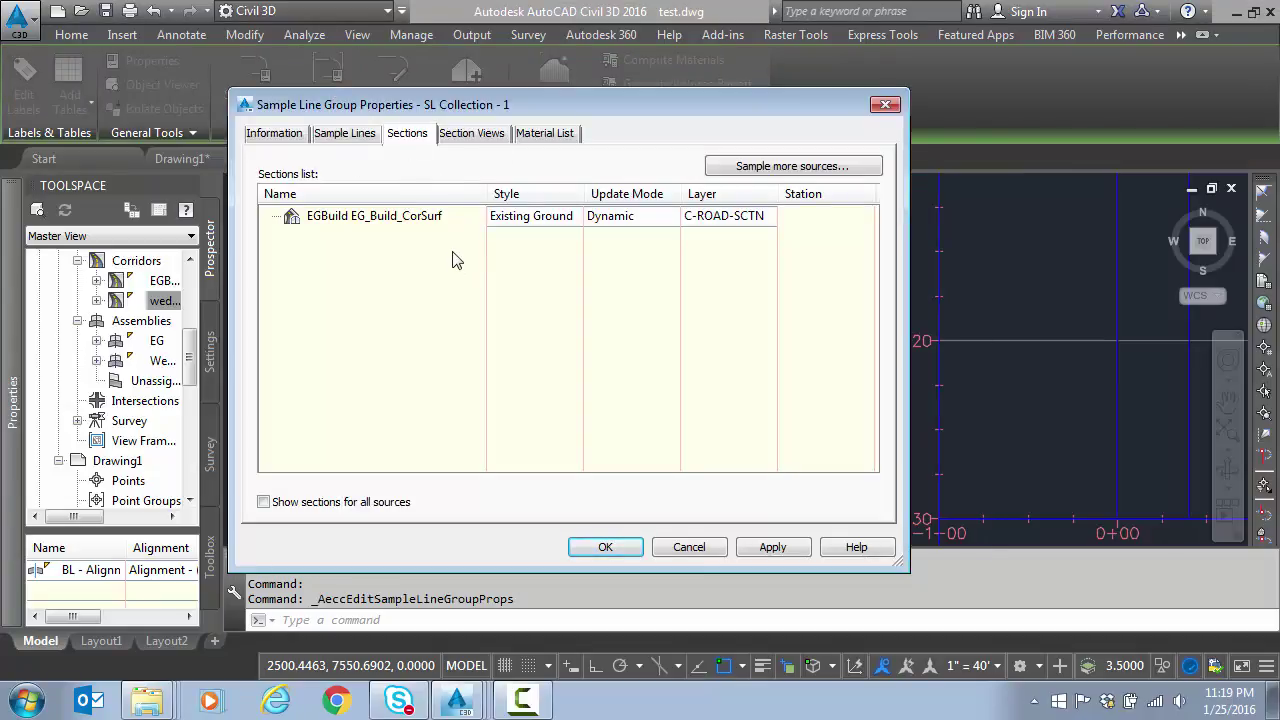
{"action": "left_click", "coordinate": [342, 222]}
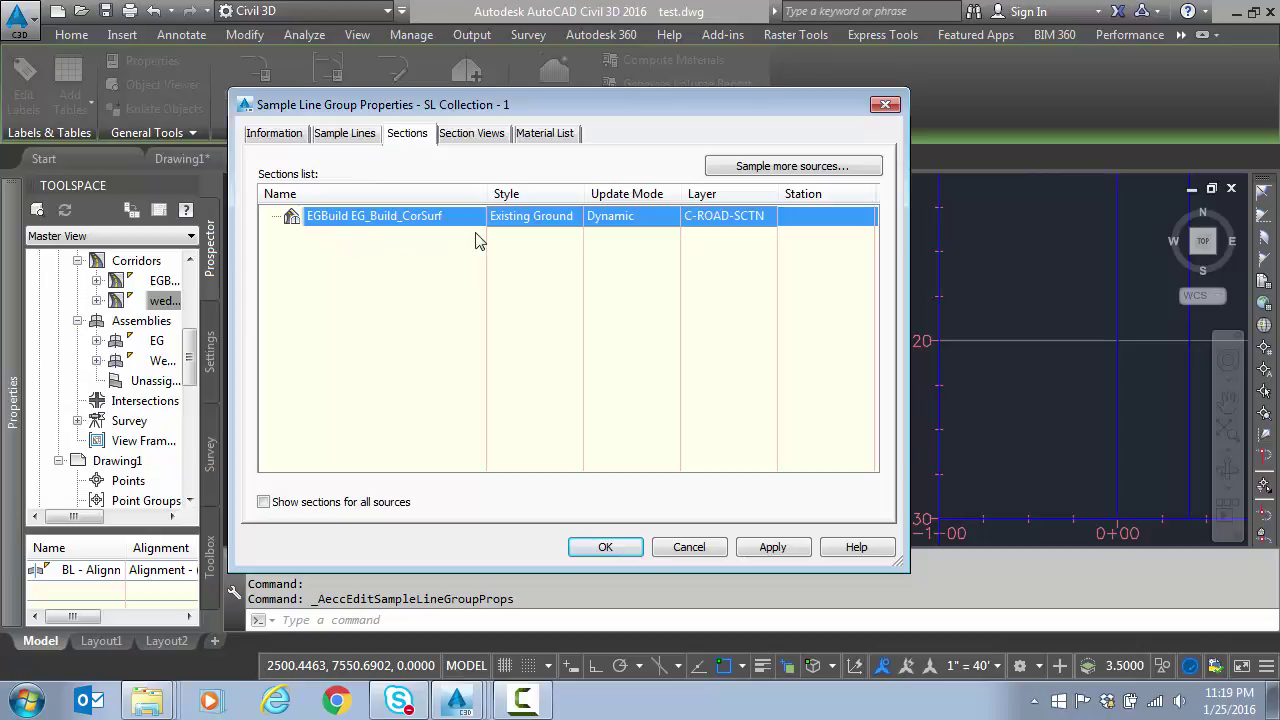
{"action": "left_click", "coordinate": [762, 164]}
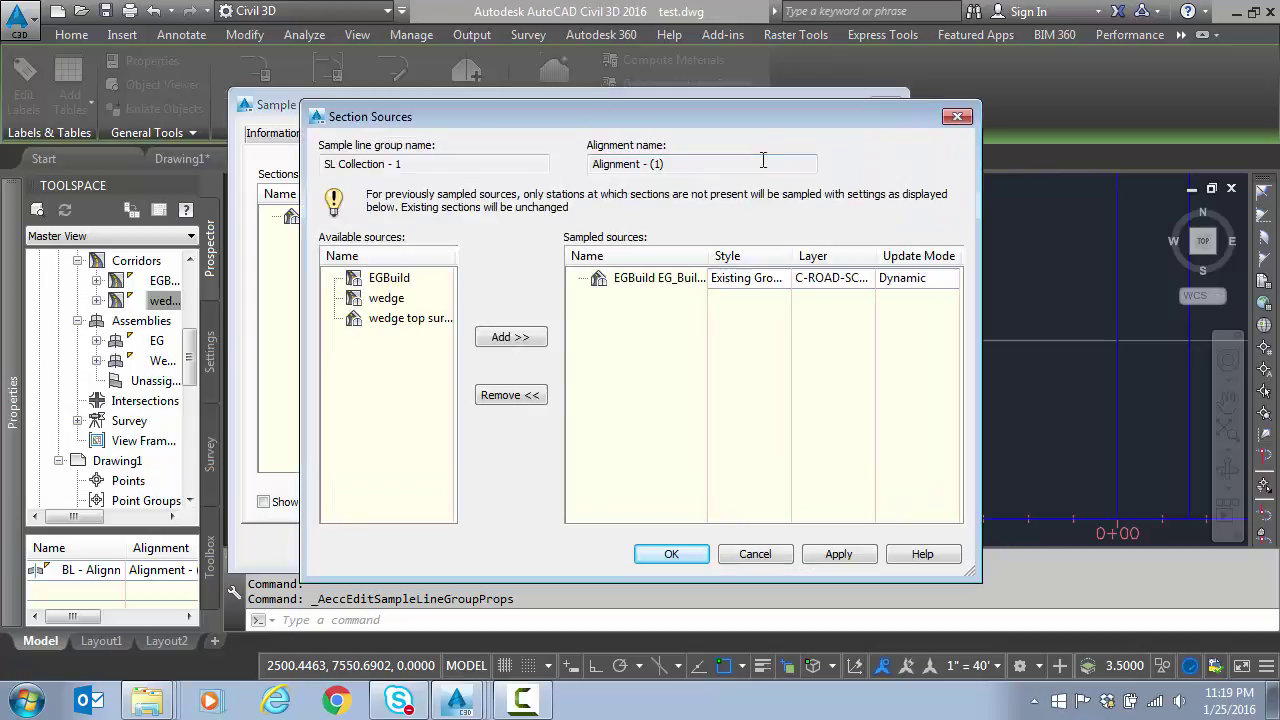
{"action": "left_click", "coordinate": [385, 303]}
{"action": "left_click", "coordinate": [508, 337]}
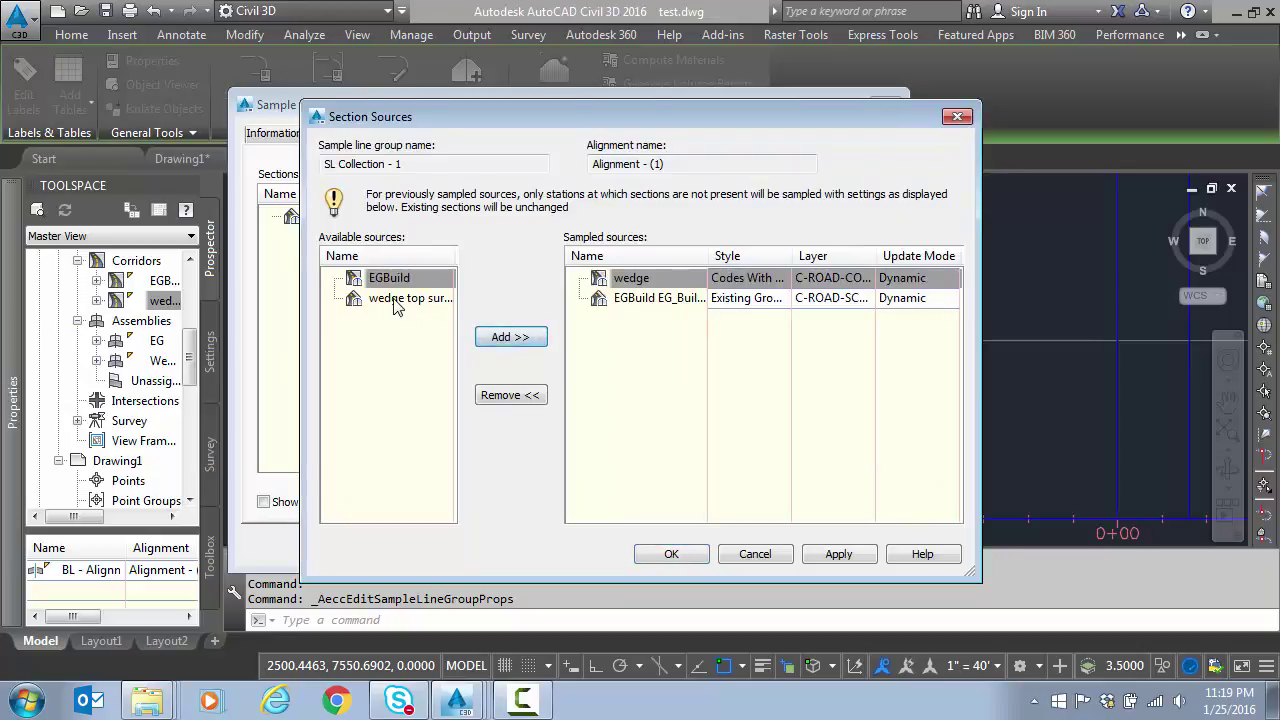
{"action": "left_click", "coordinate": [392, 303]}
{"action": "left_click", "coordinate": [512, 337]}
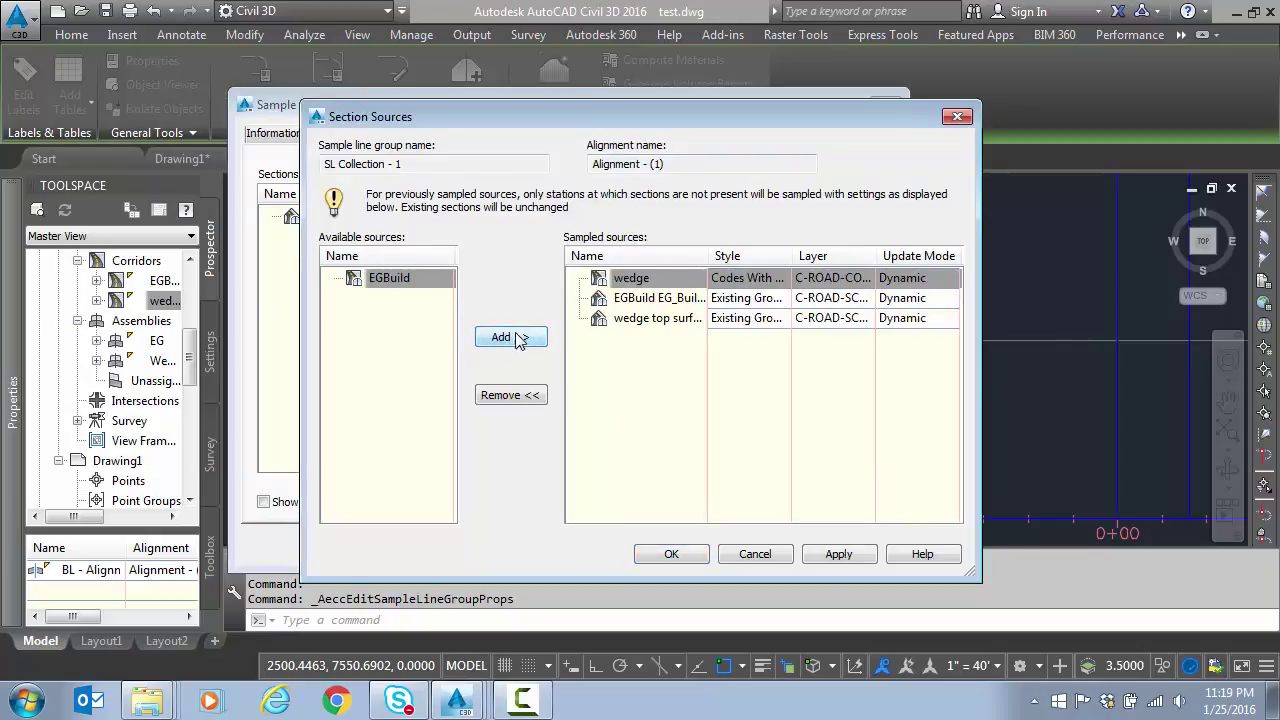
- Give the top surface the Finished Ground style and wedge the Codes With Labels code set
{"action": "left_click", "coordinate": [763, 318]}
{"action": "left_click", "coordinate": [893, 155]}
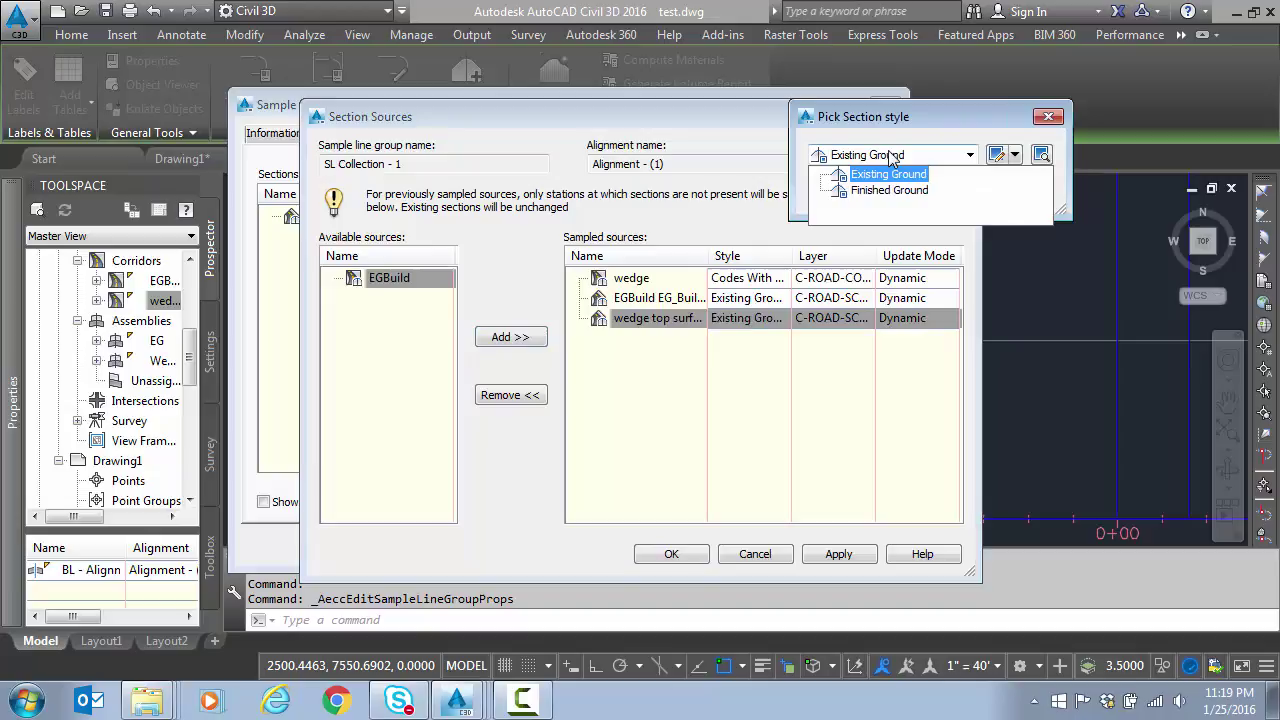
{"action": "left_click", "coordinate": [890, 190]}
{"action": "left_click", "coordinate": [832, 194]}
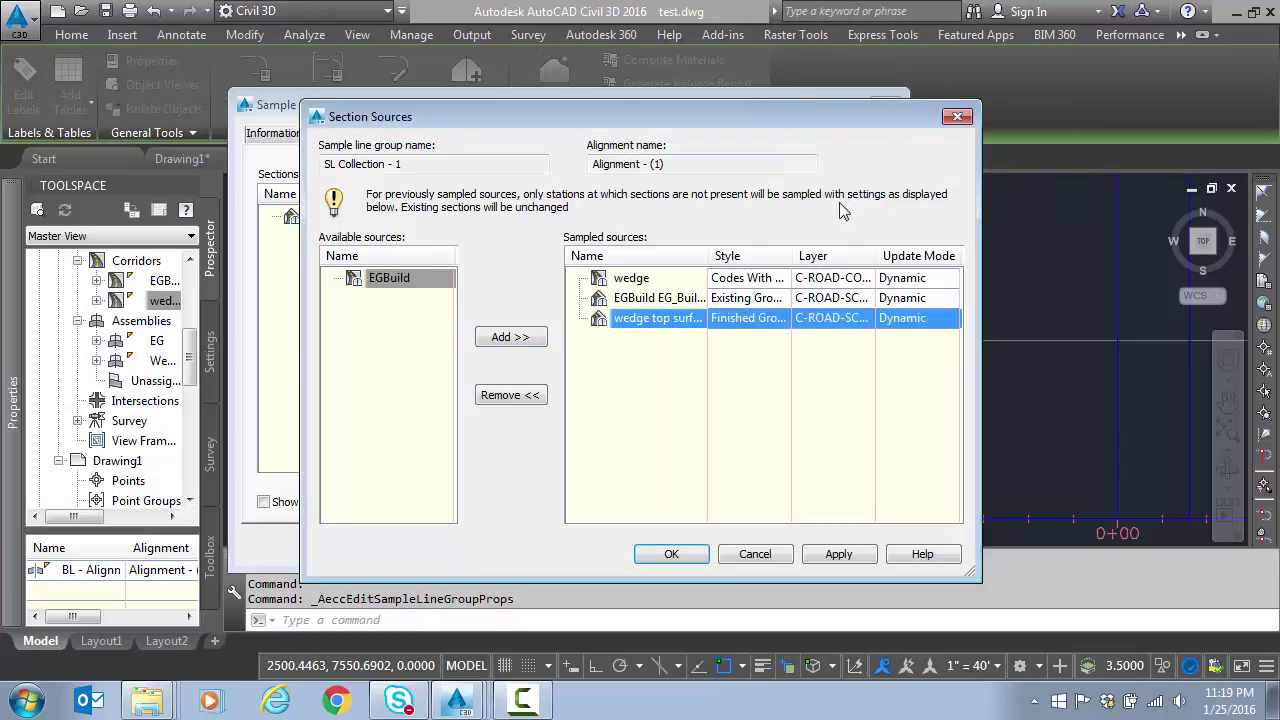
{"action": "left_click", "coordinate": [660, 284]}
{"action": "left_click", "coordinate": [747, 278]}
{"action": "left_click", "coordinate": [900, 155]}
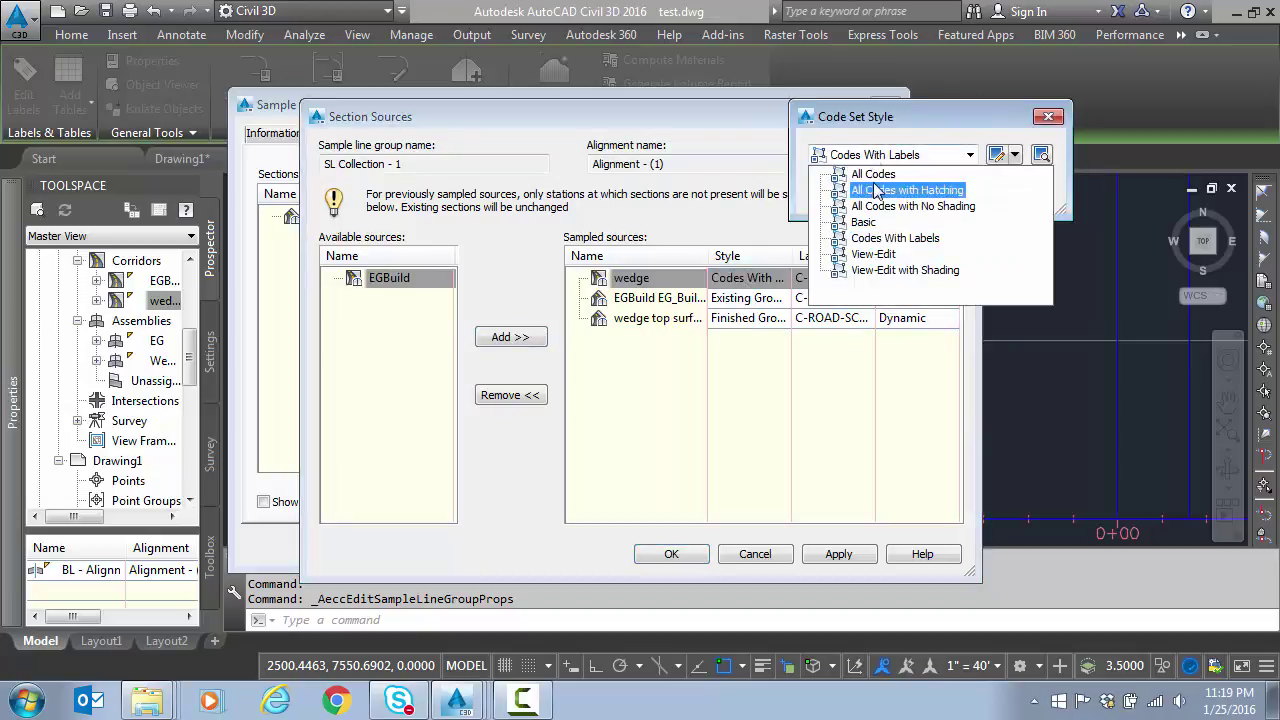
{"action": "left_click", "coordinate": [882, 239]}
{"action": "left_click", "coordinate": [846, 193]}
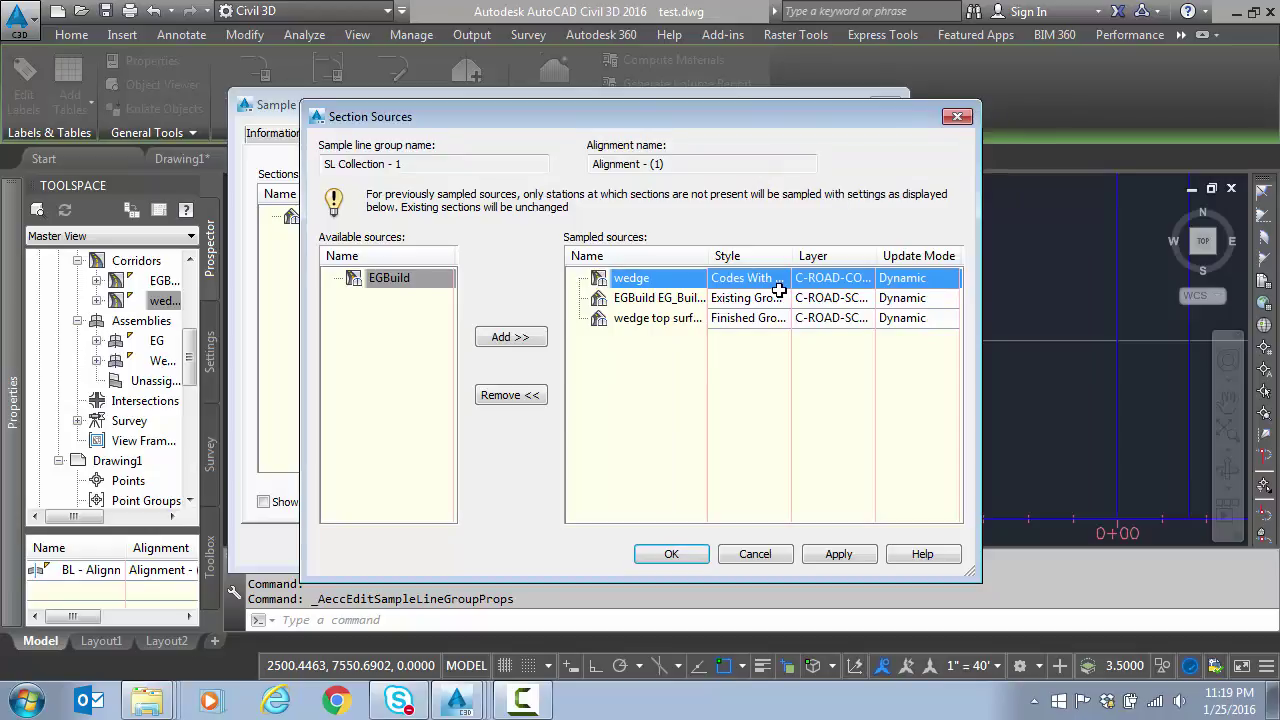
- Review the three sampled sources, then confirm Section Sources and the group properties
{"action": "left_click", "coordinate": [636, 320]}
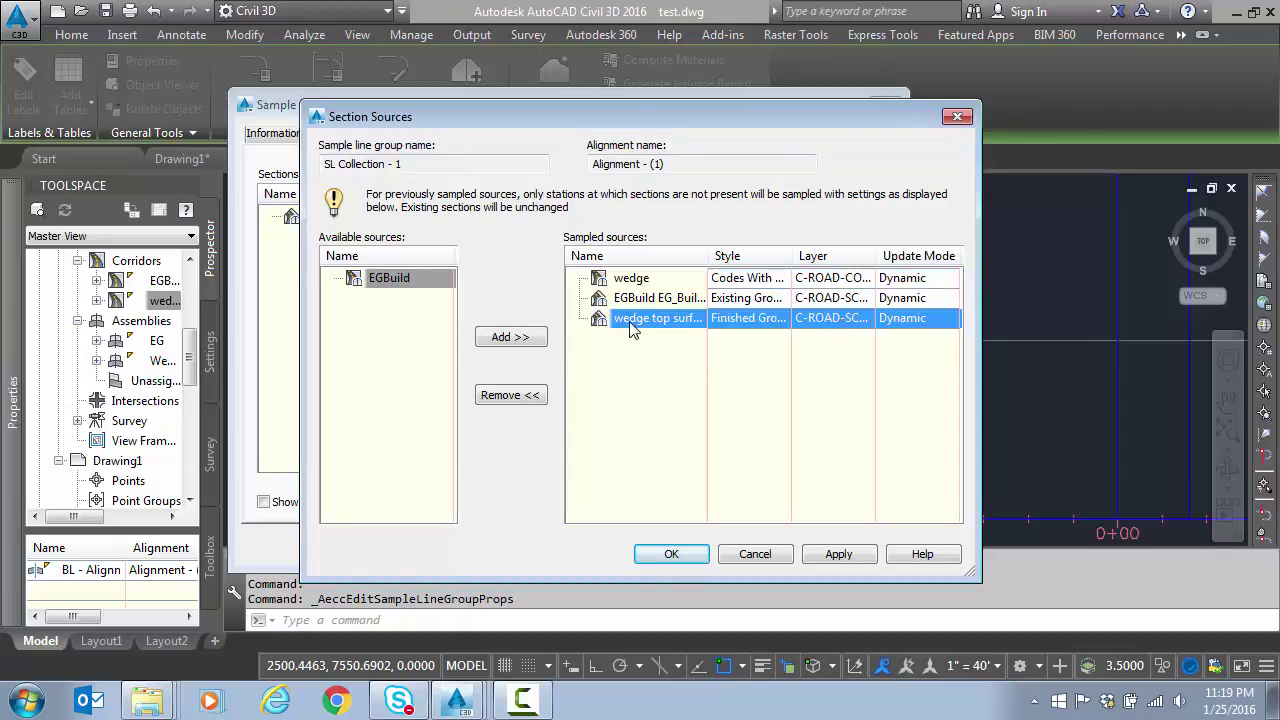
{"action": "left_click", "coordinate": [630, 303]}
{"action": "left_click", "coordinate": [635, 318]}
{"action": "left_click", "coordinate": [636, 285]}
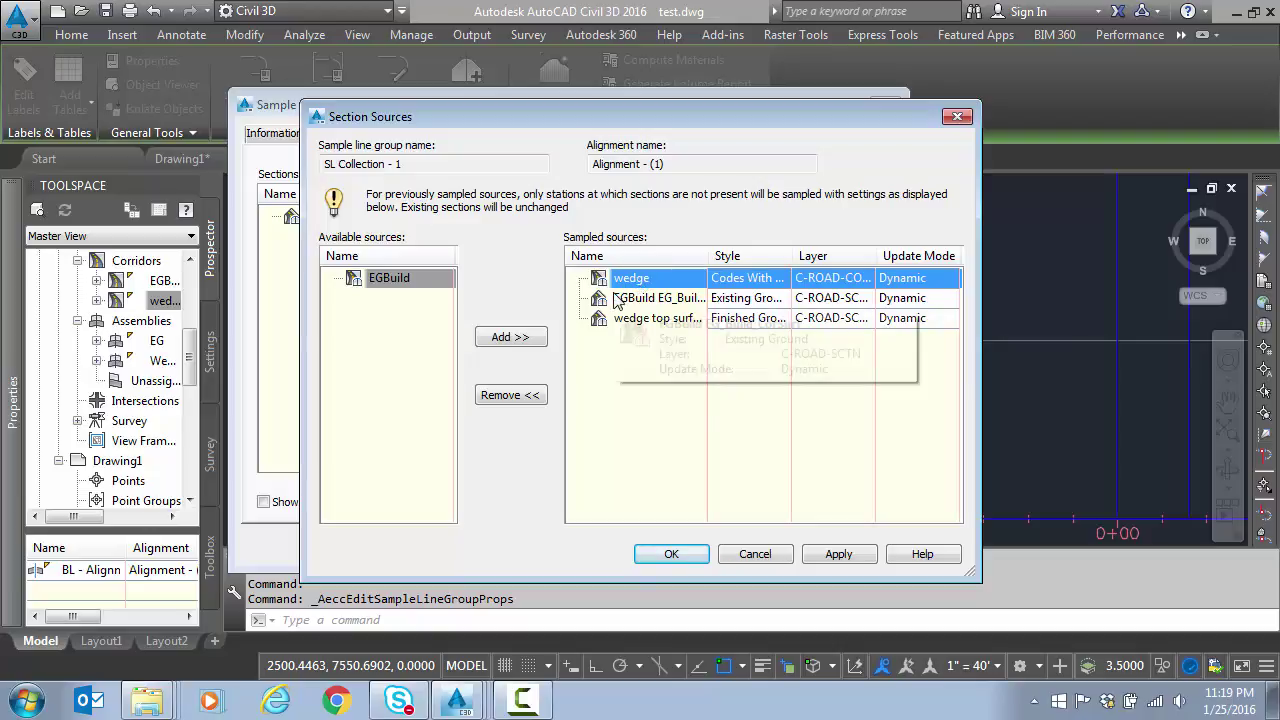
{"action": "left_click", "coordinate": [691, 560]}
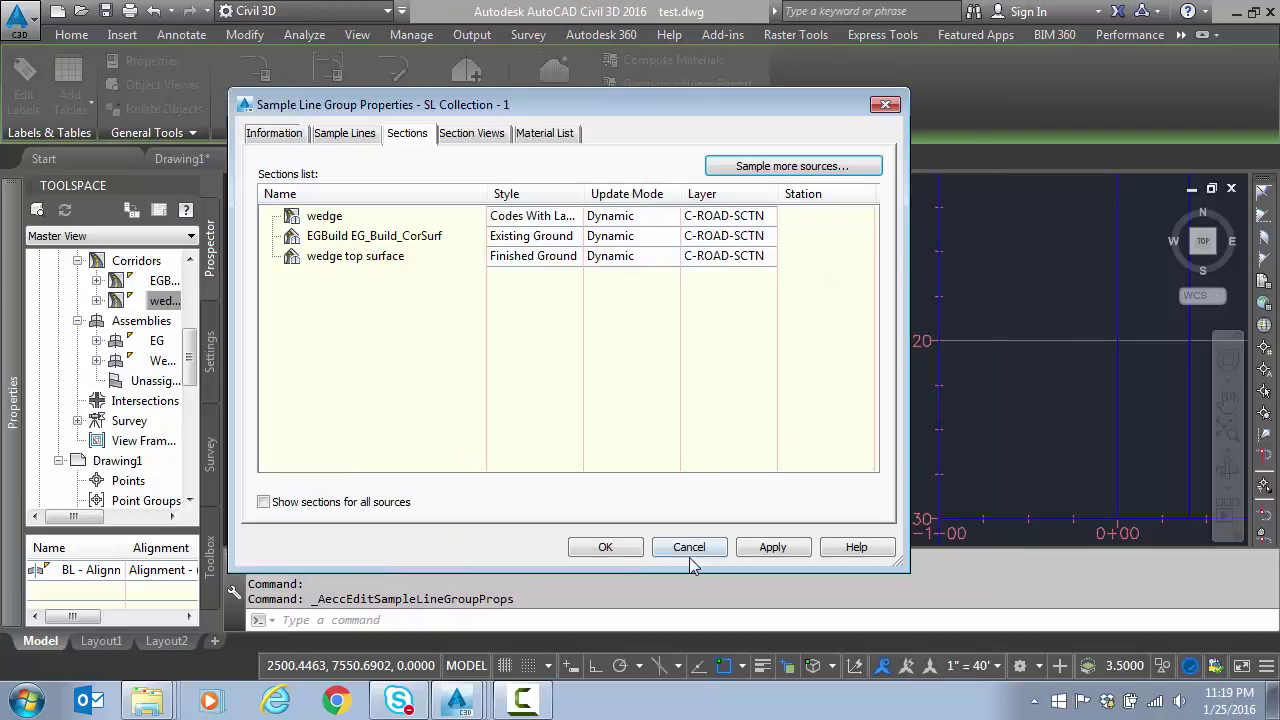
{"action": "left_click", "coordinate": [614, 548]}
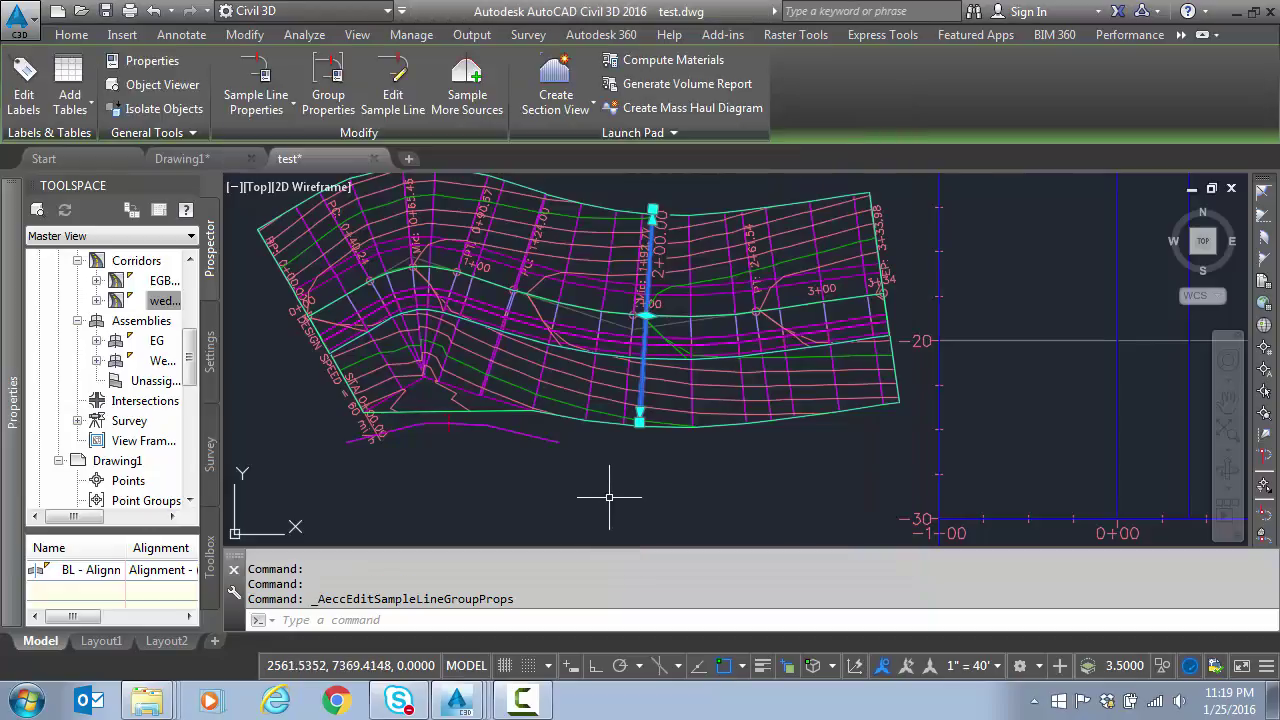
{"action": "key", "text": "Escape"}
{"action": "scroll", "coordinate": [609, 497], "scroll_direction": "down", "scroll_amount": 3}
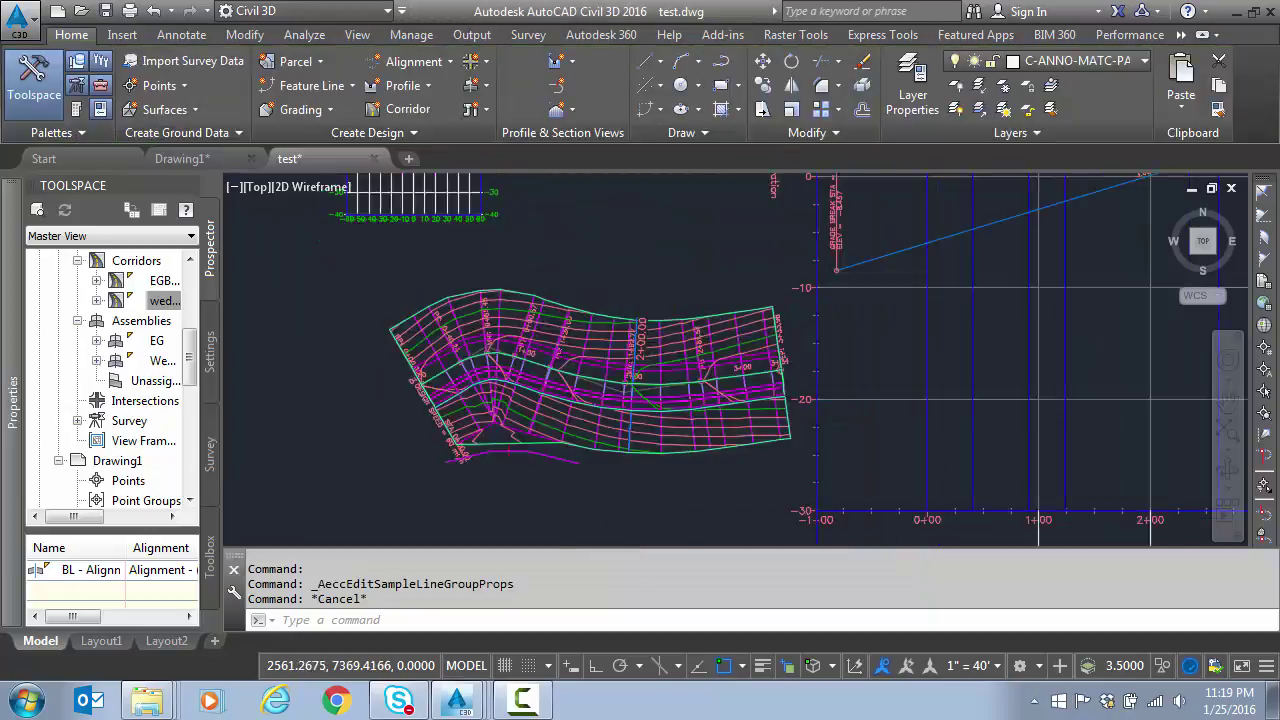
{"action": "scroll", "coordinate": [487, 265], "scroll_direction": "up", "scroll_amount": 10}
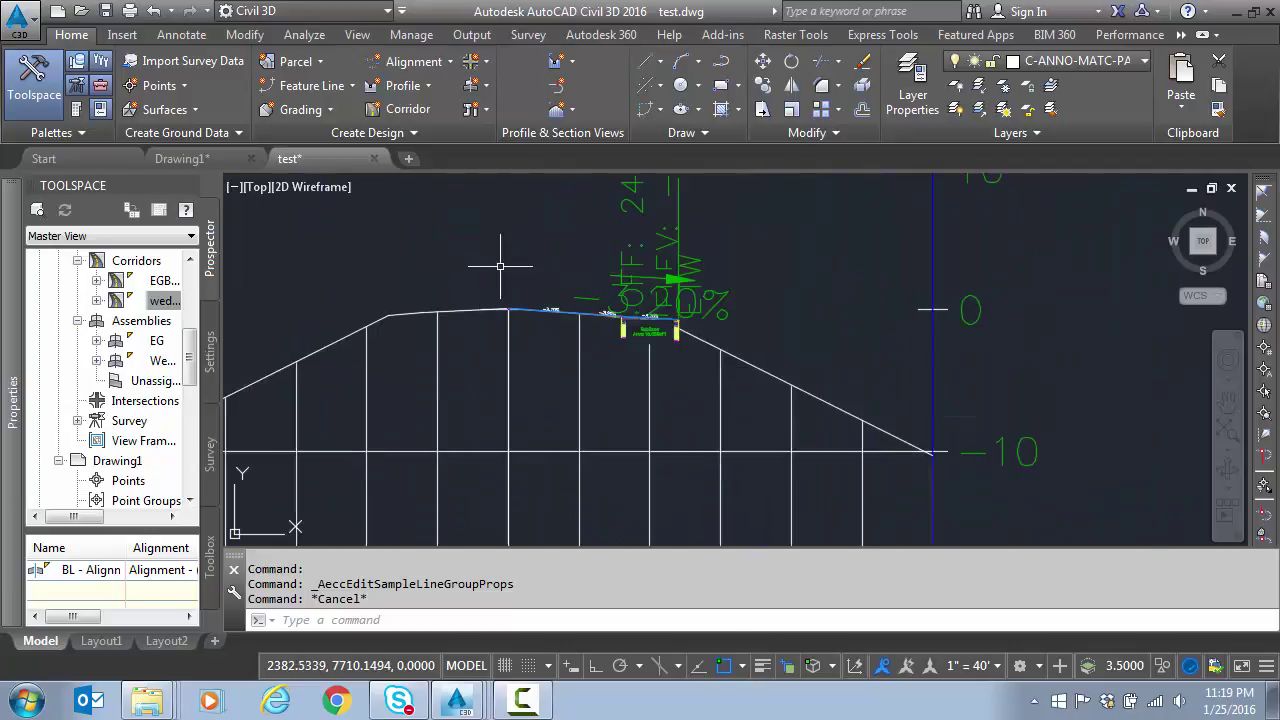
{"action": "middle_click_drag", "start_coordinate": [697, 443], "coordinate": [480, 417]}
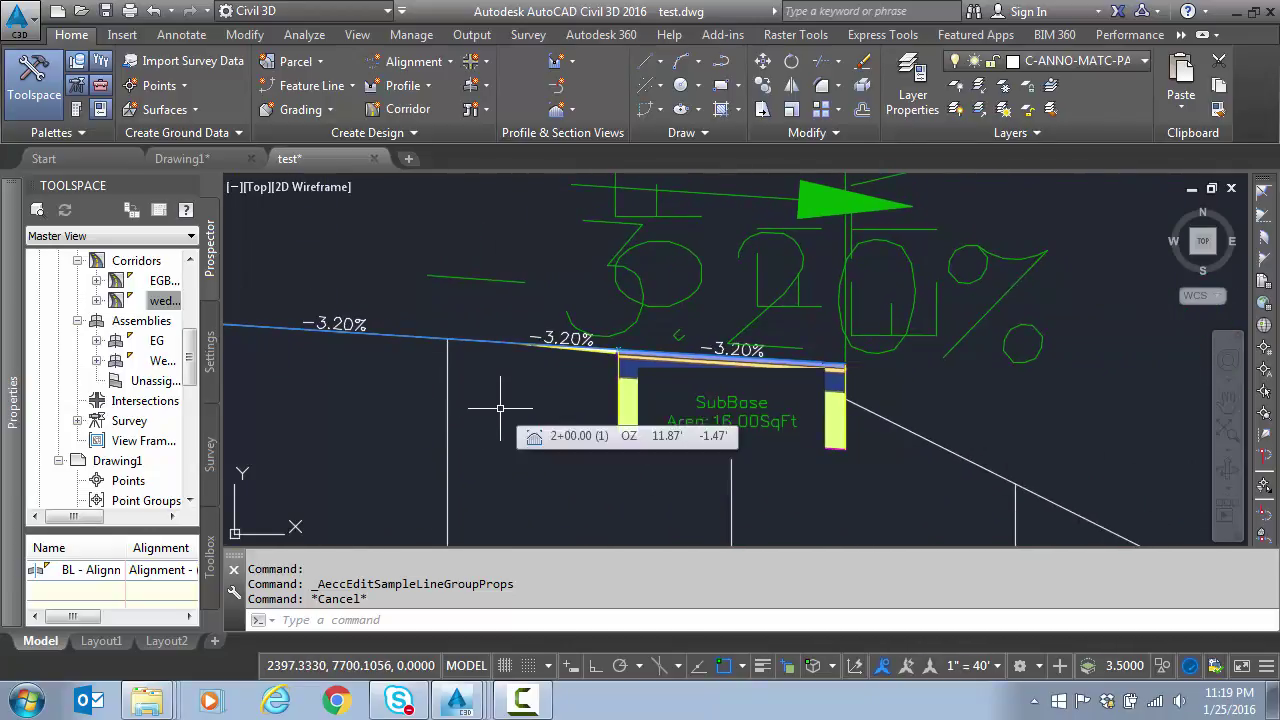
{"action": "scroll", "coordinate": [498, 405], "scroll_direction": "down", "scroll_amount": 6}
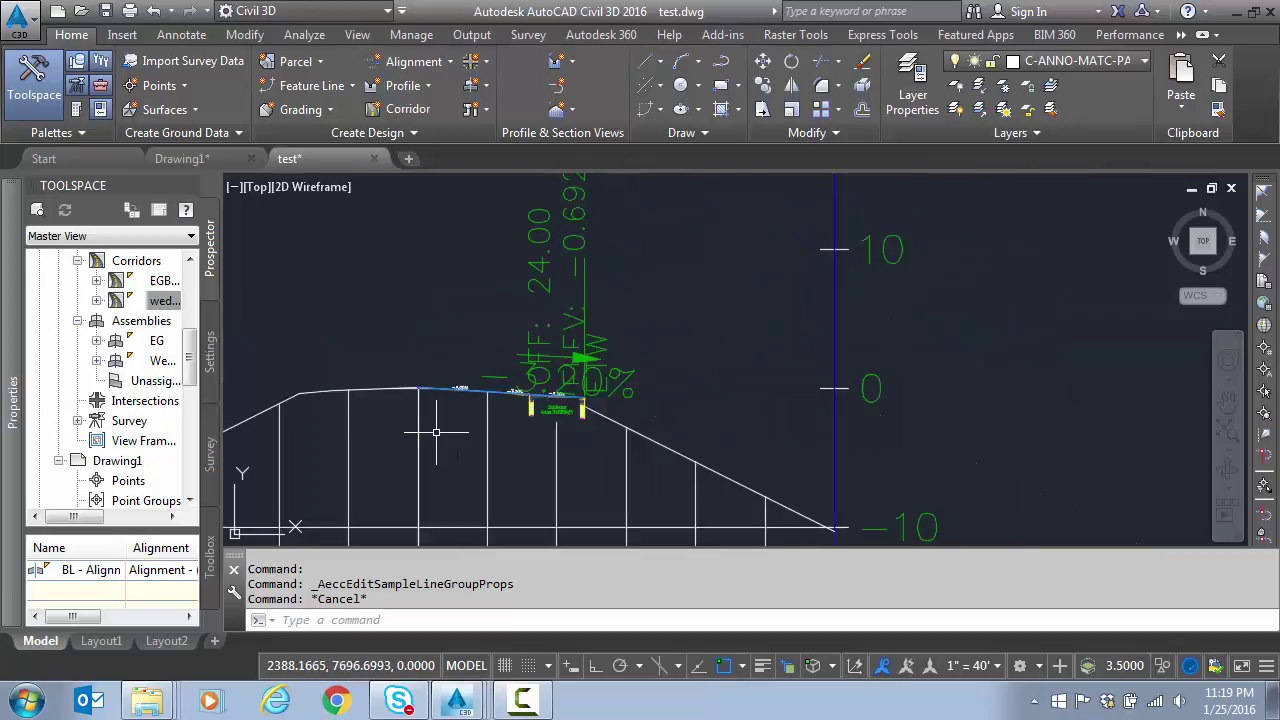
{"action": "middle_click_drag", "start_coordinate": [434, 434], "coordinate": [549, 414]}
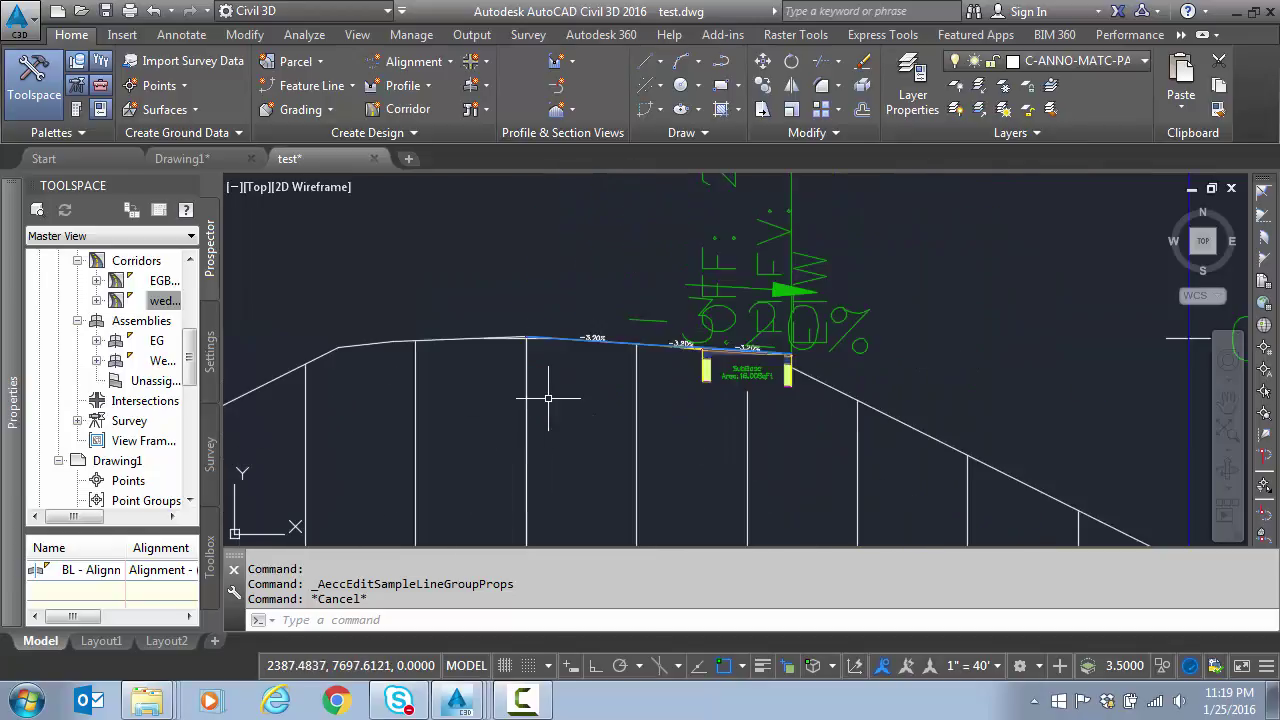
{"action": "scroll", "coordinate": [615, 335], "scroll_direction": "up", "scroll_amount": 5}
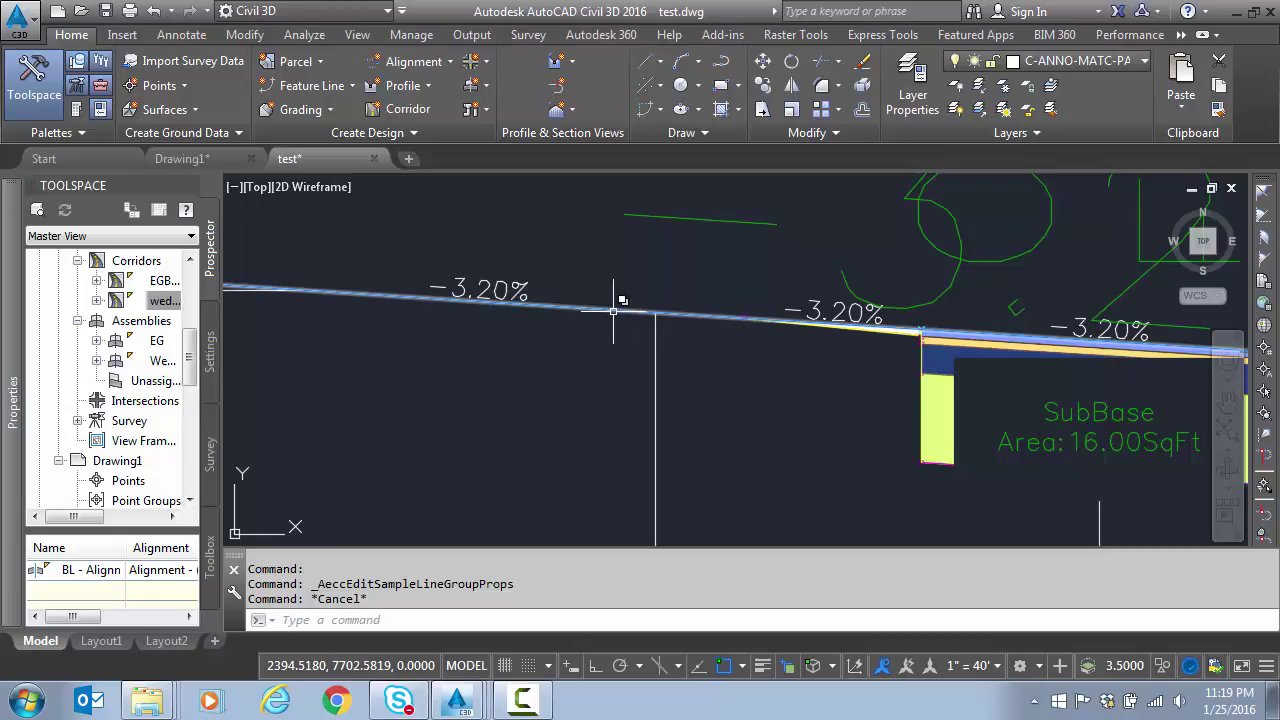
{"action": "mouse_move", "coordinate": [614, 311]}
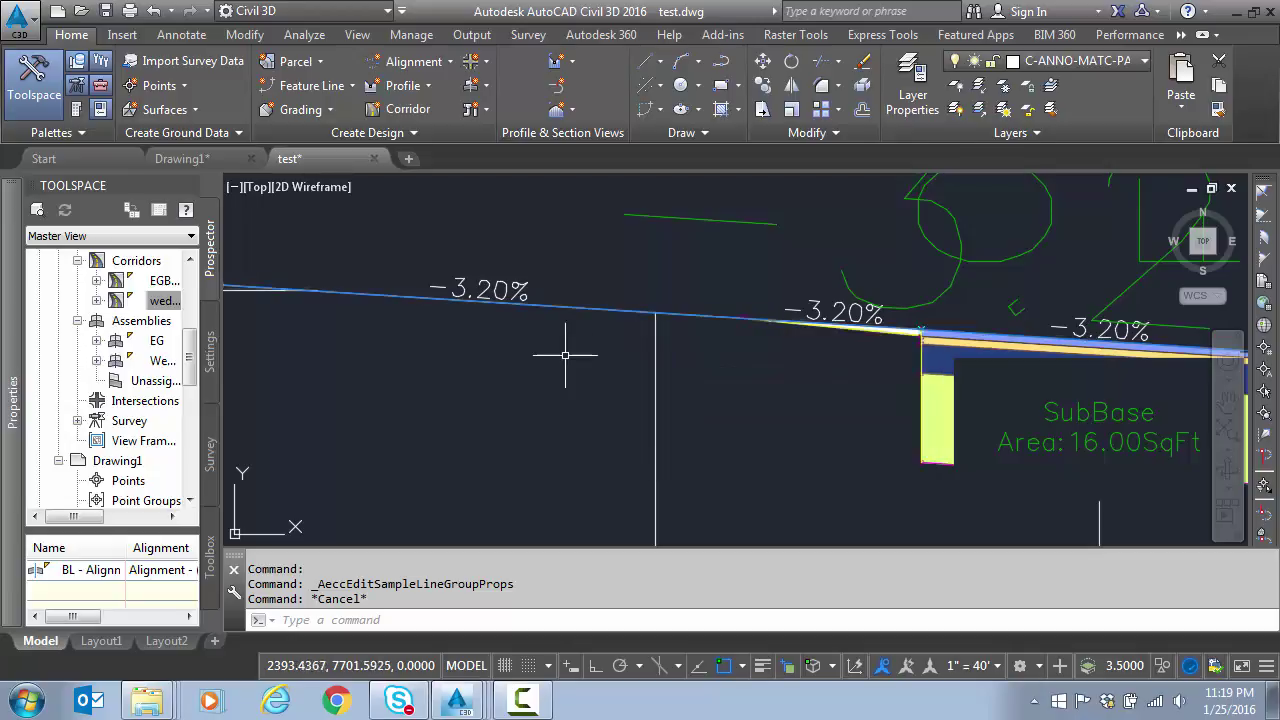
{"action": "scroll", "coordinate": [571, 354], "scroll_direction": "down", "scroll_amount": 5}
{"action": "middle_click_drag", "start_coordinate": [563, 423], "coordinate": [552, 399]}
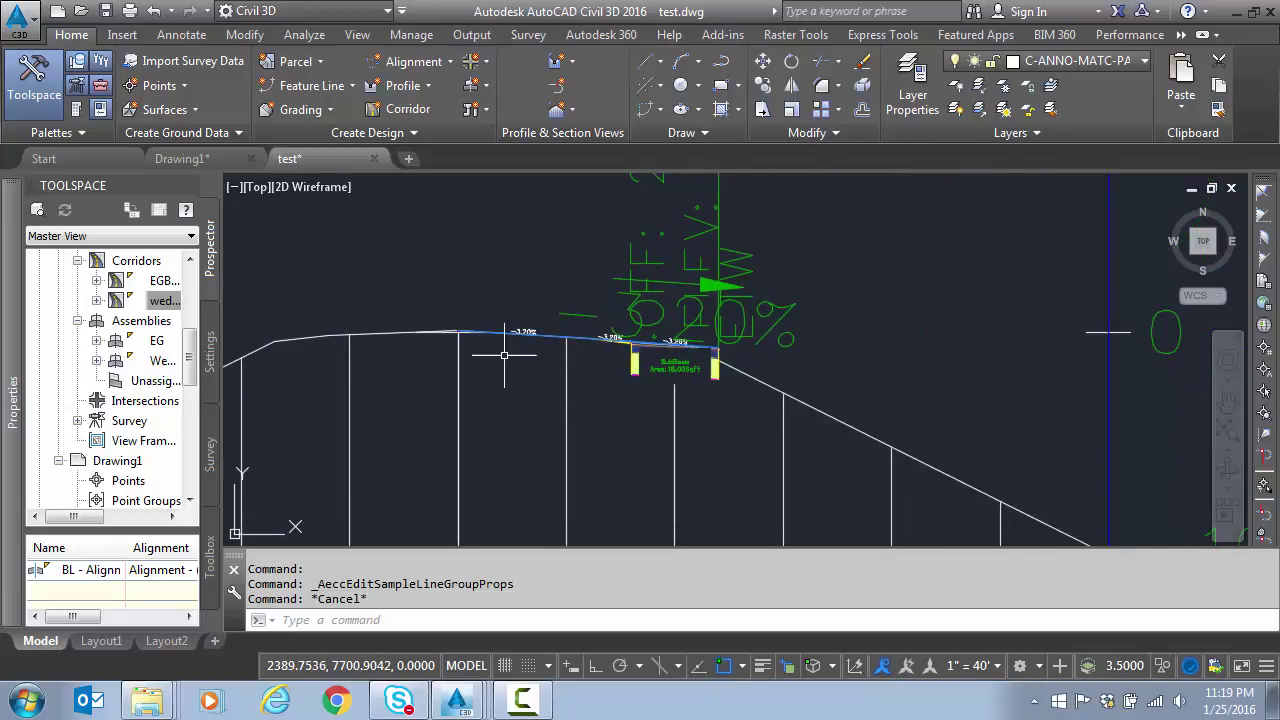
{"action": "scroll", "coordinate": [425, 325], "scroll_direction": "up", "scroll_amount": 4}
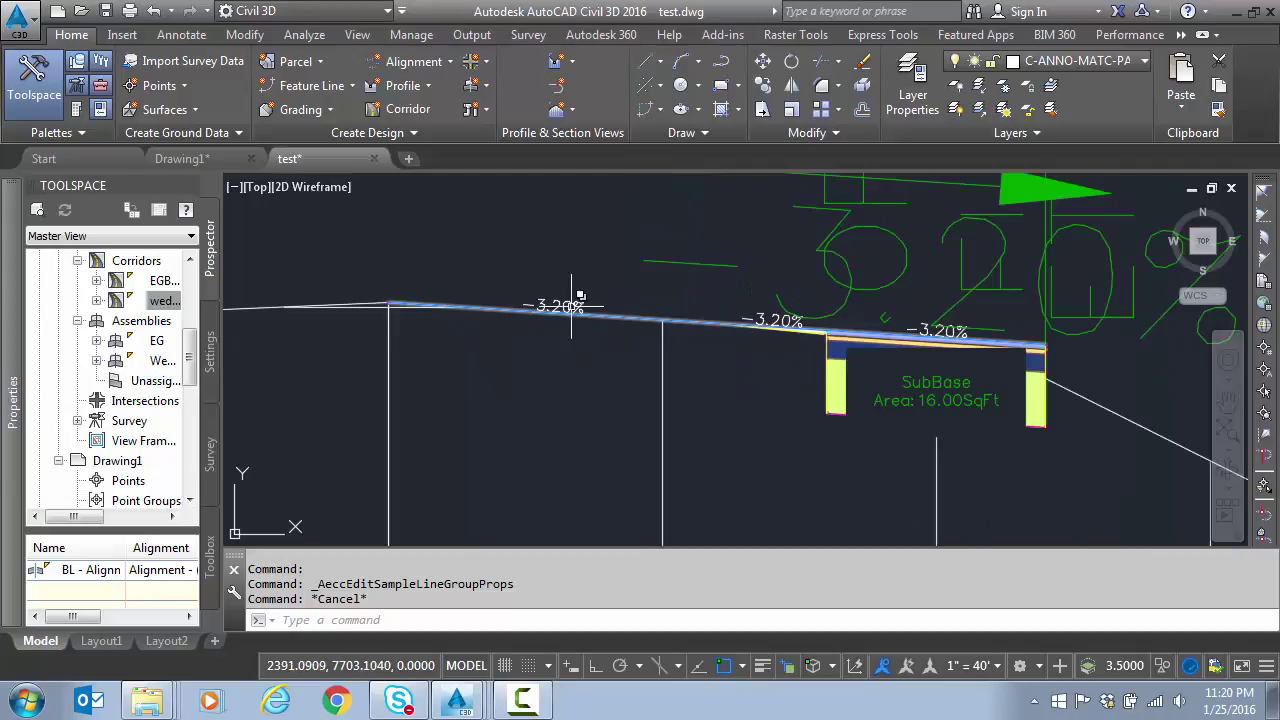
{"action": "scroll", "coordinate": [463, 441], "scroll_direction": "down", "scroll_amount": 4}
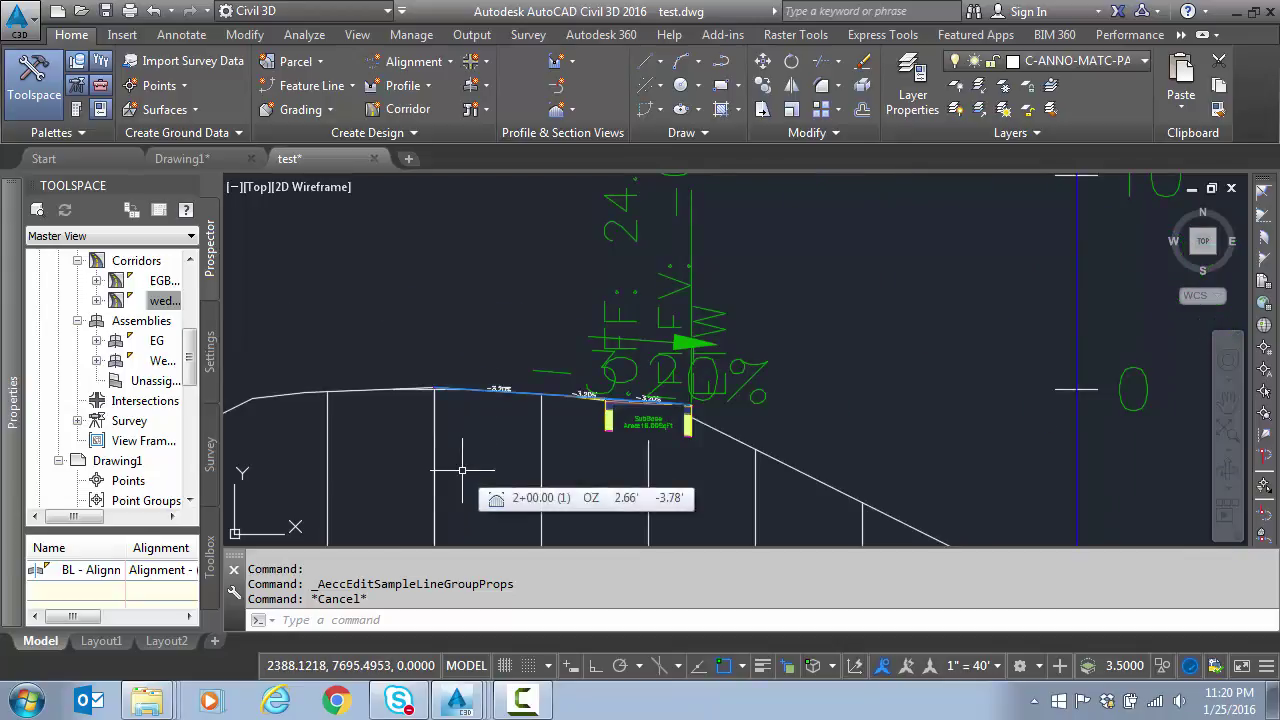
{"action": "scroll", "coordinate": [463, 470], "scroll_direction": "down", "scroll_amount": 5}
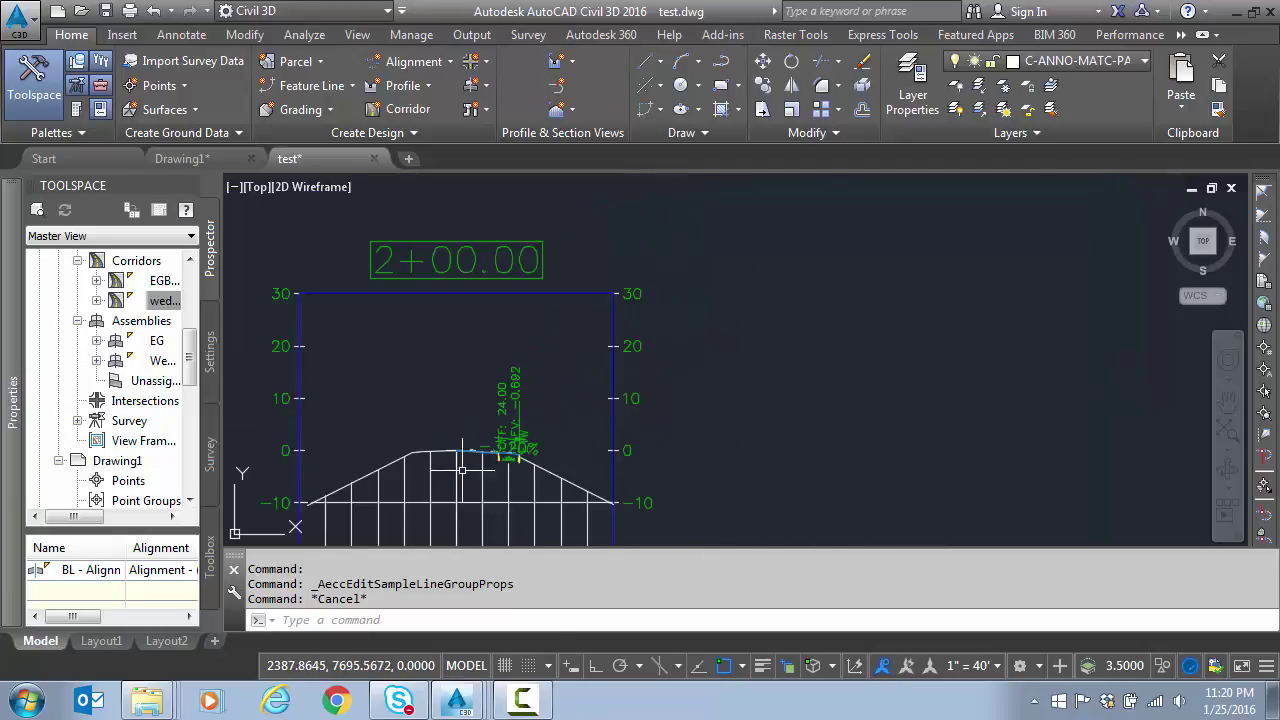
{"action": "scroll", "coordinate": [751, 463], "scroll_direction": "down", "scroll_amount": 3}
{"action": "middle_click_drag", "start_coordinate": [751, 463], "coordinate": [634, 297]}
{"action": "scroll", "coordinate": [634, 331], "scroll_direction": "down", "scroll_amount": 2}
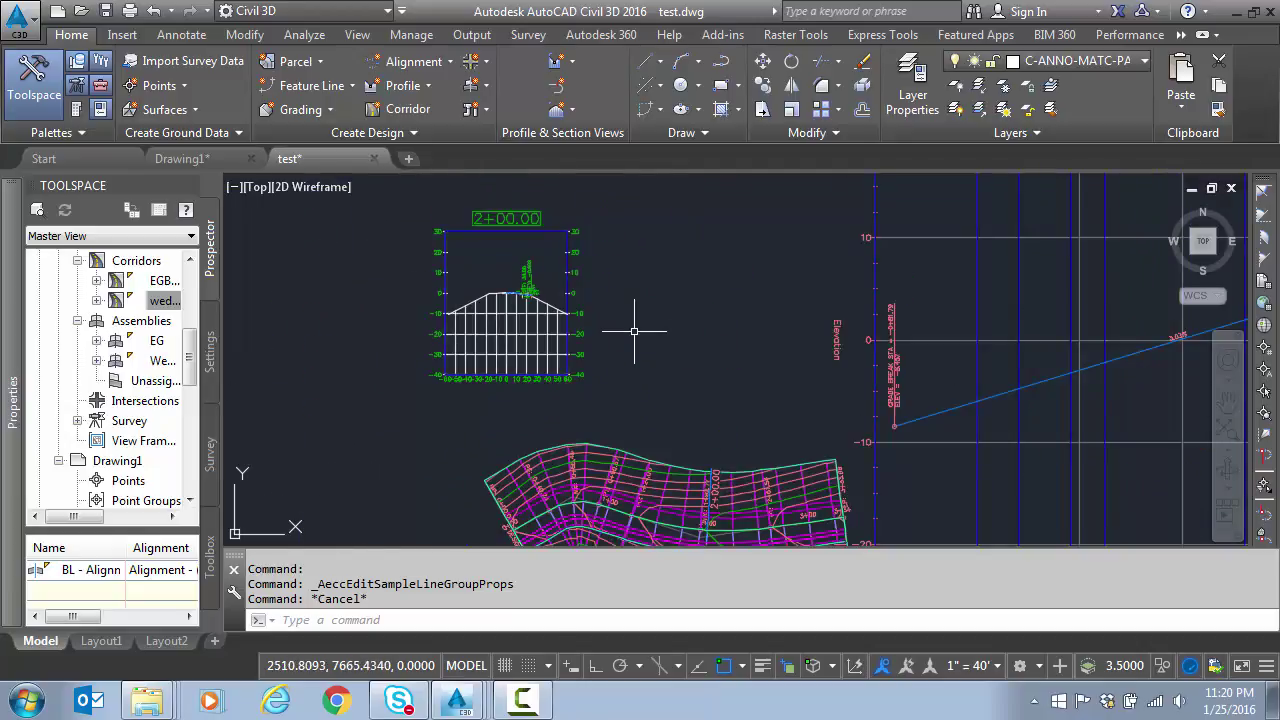
{"action": "scroll", "coordinate": [634, 331], "scroll_direction": "down", "scroll_amount": 1}
{"action": "scroll", "coordinate": [672, 470], "scroll_direction": "up", "scroll_amount": 3}
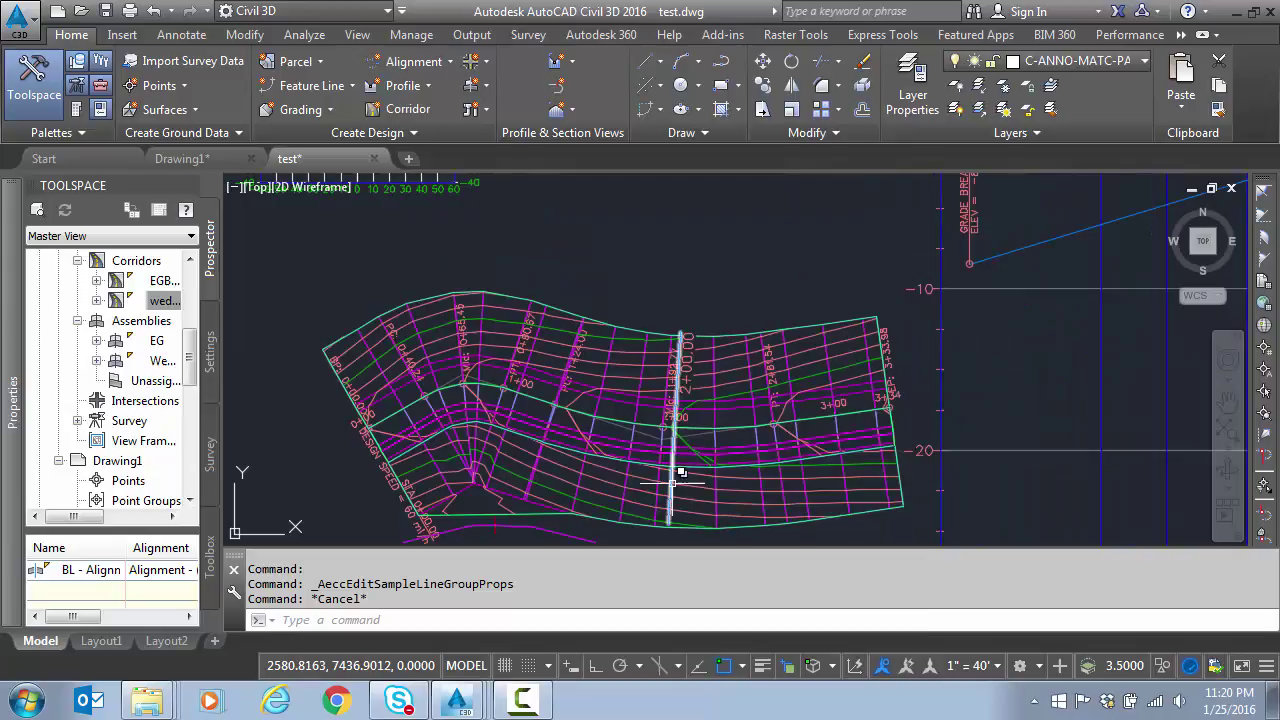
{"action": "left_click", "coordinate": [672, 482]}
{"action": "left_click", "coordinate": [755, 557]}
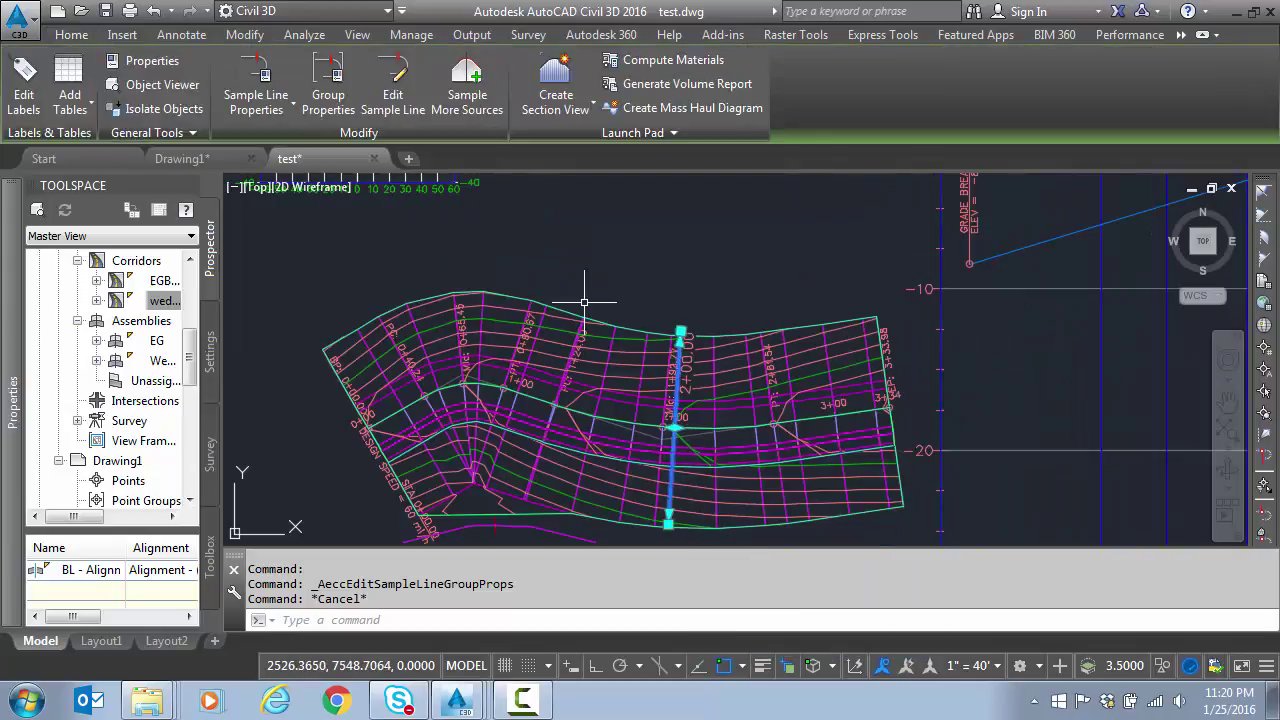
- Add a new material named wedge with a Structures quantity type to the group's material list
{"action": "left_click", "coordinate": [333, 93]}
{"action": "left_click", "coordinate": [543, 136]}
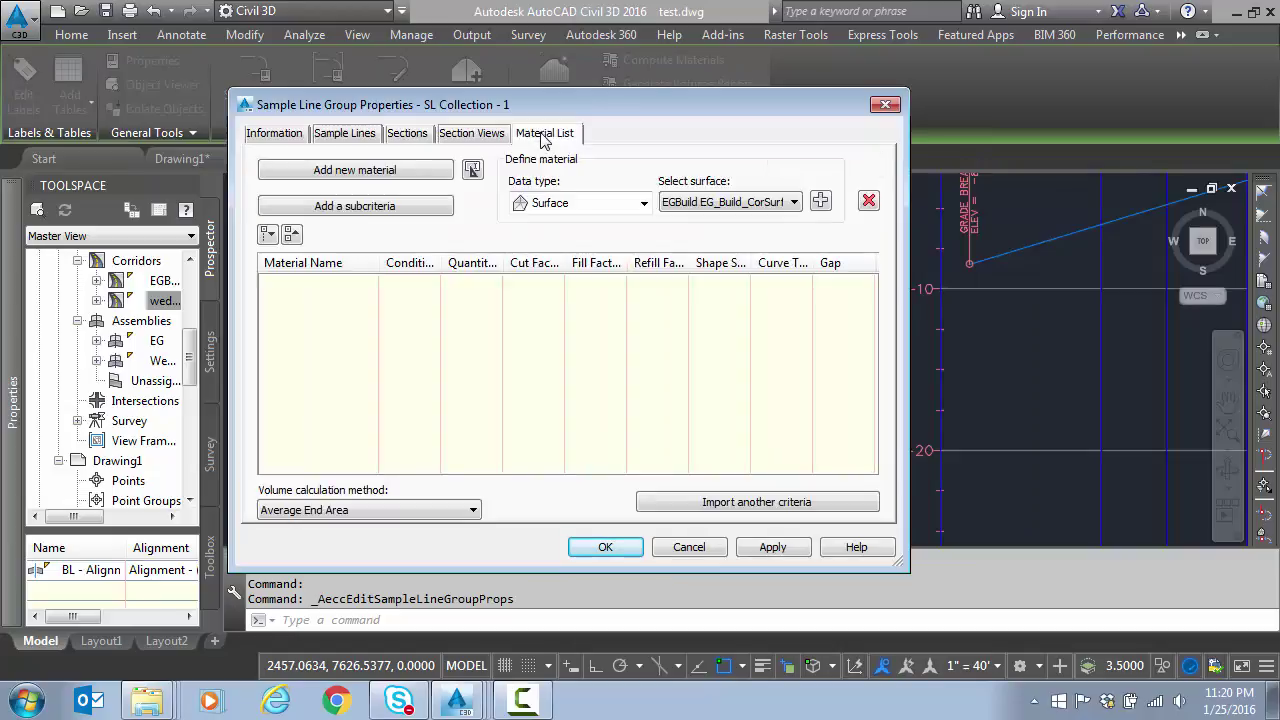
{"action": "left_click", "coordinate": [405, 172]}
{"action": "double_click", "coordinate": [352, 305]}
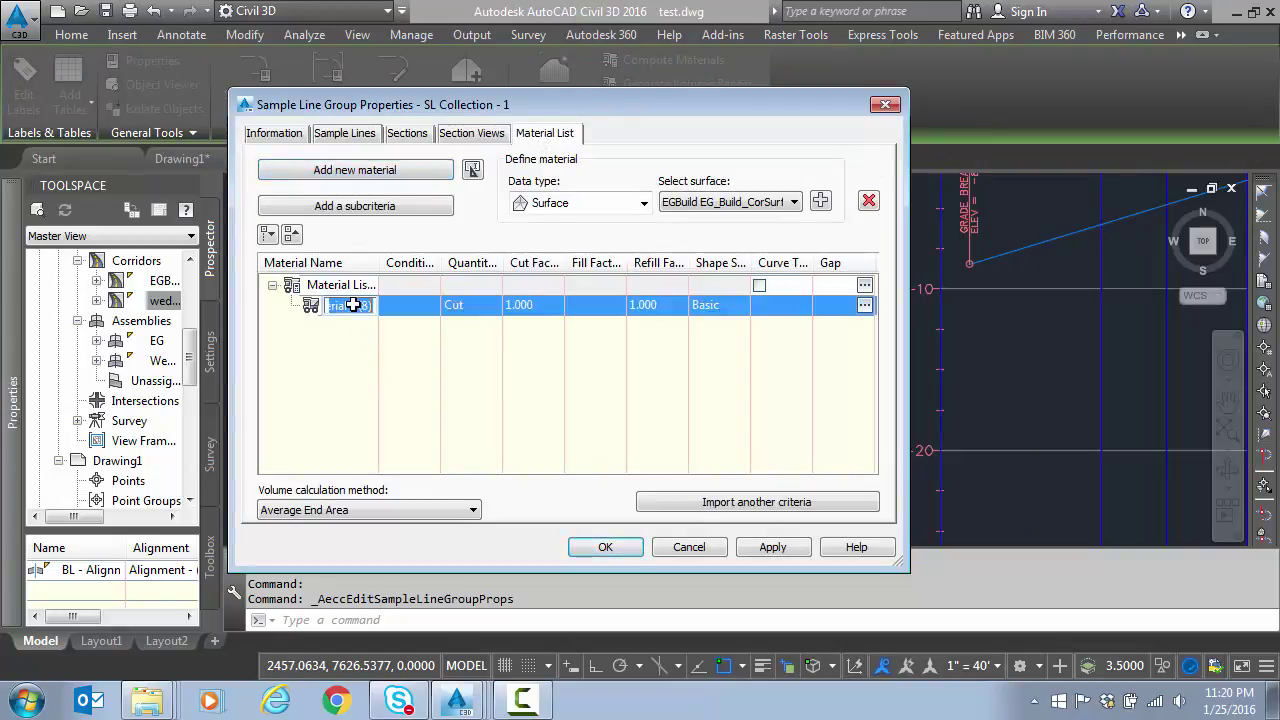
{"action": "type", "text": "we"}
{"action": "key", "text": "Return"}
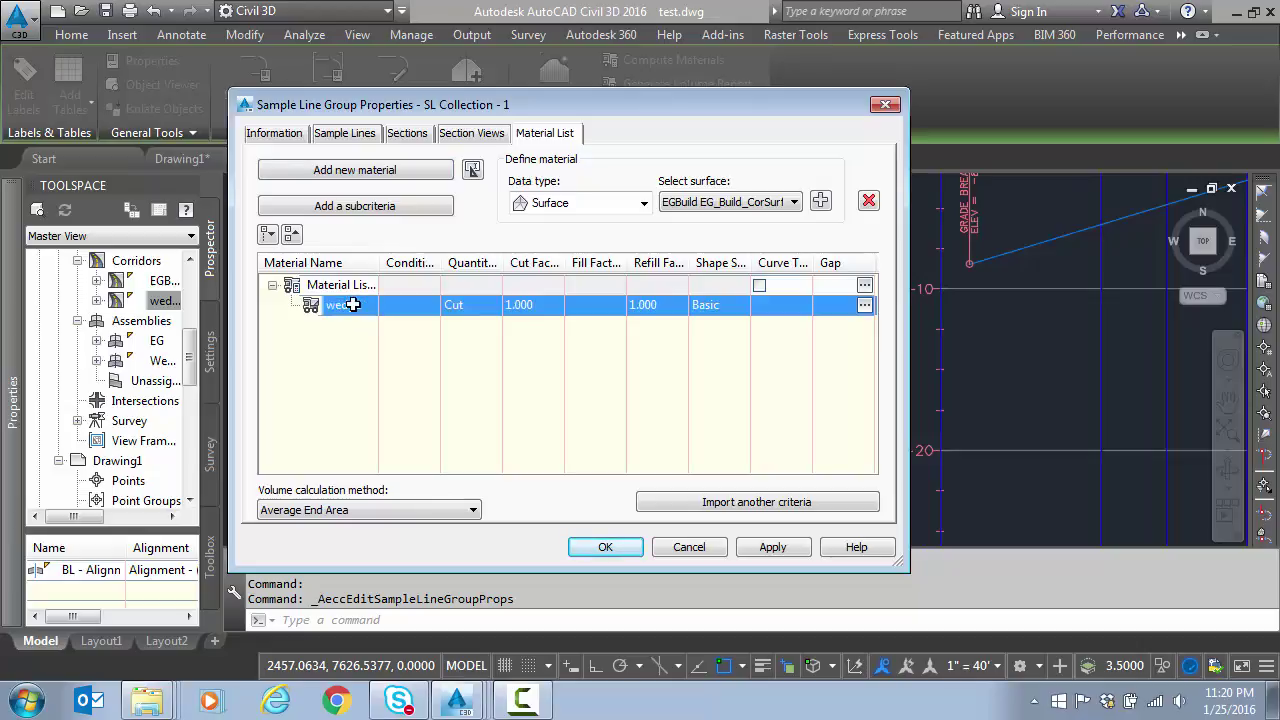
{"action": "left_click", "coordinate": [462, 306]}
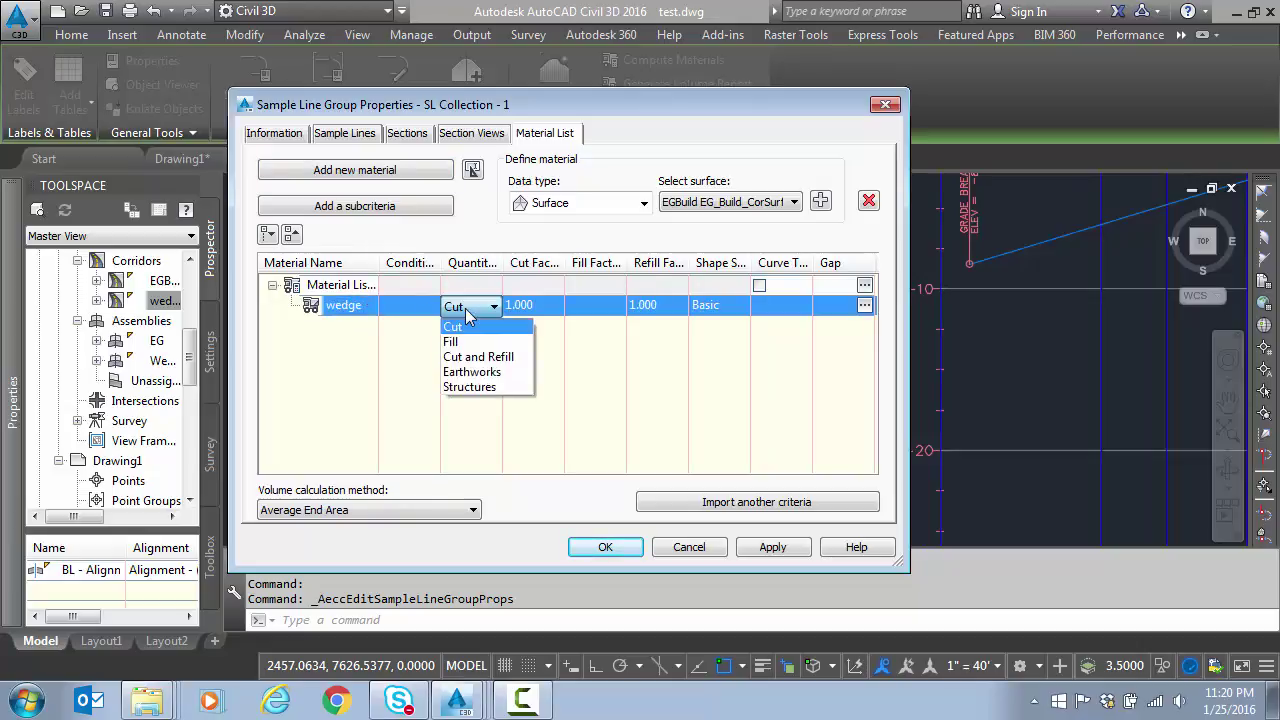
{"action": "left_click", "coordinate": [480, 388]}
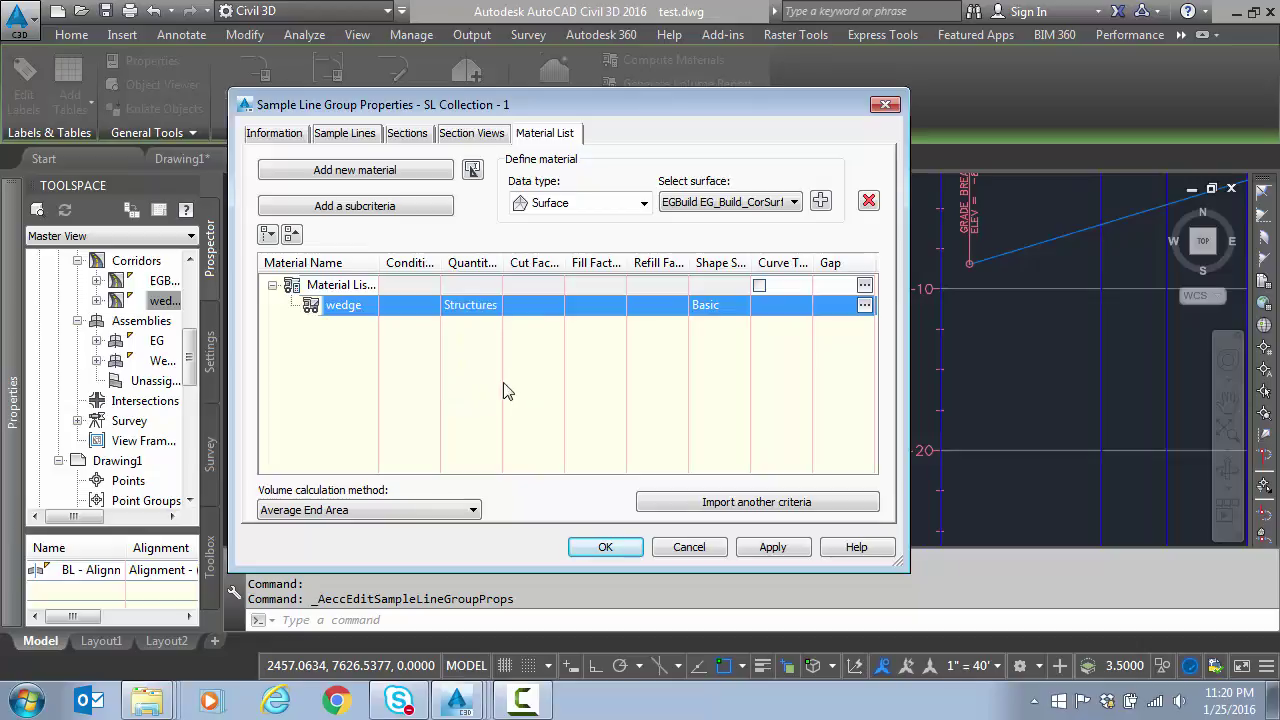
- Include the wedge Overlay corridor shape in the wedge material and apply the changes
{"action": "left_click", "coordinate": [644, 203]}
{"action": "left_click", "coordinate": [585, 243]}
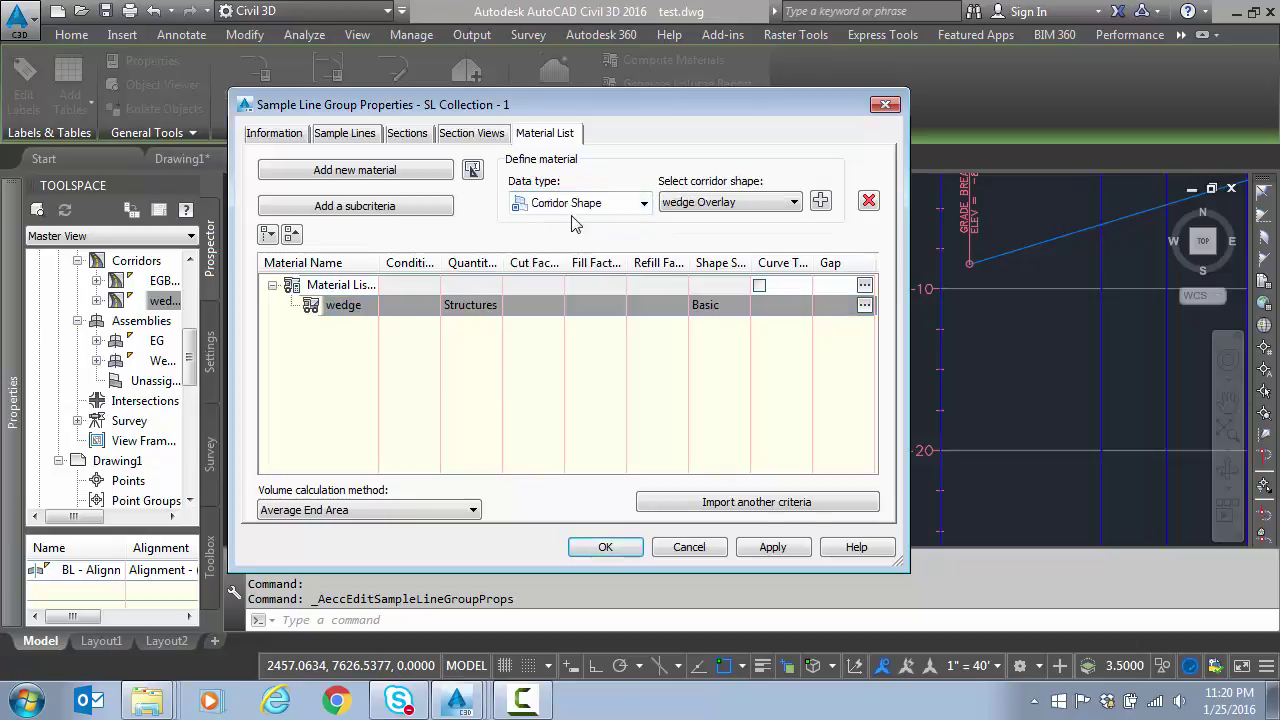
{"action": "left_click", "coordinate": [737, 203]}
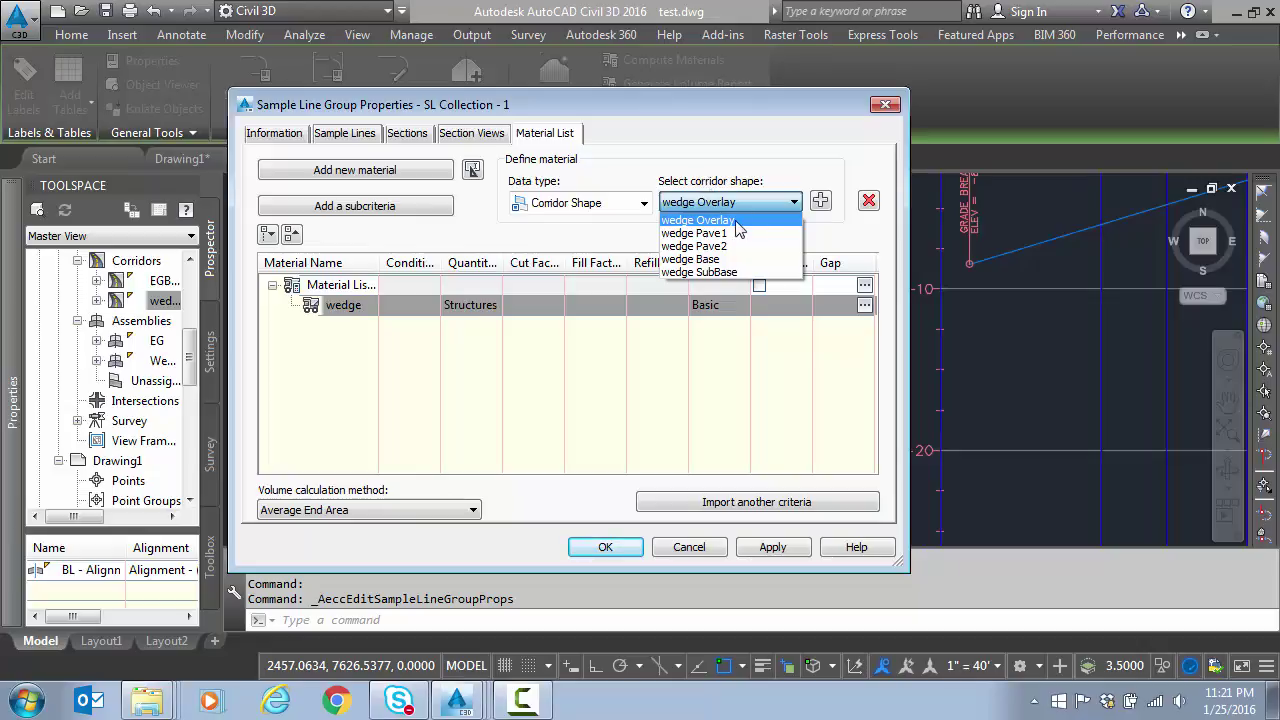
{"action": "left_click", "coordinate": [737, 221]}
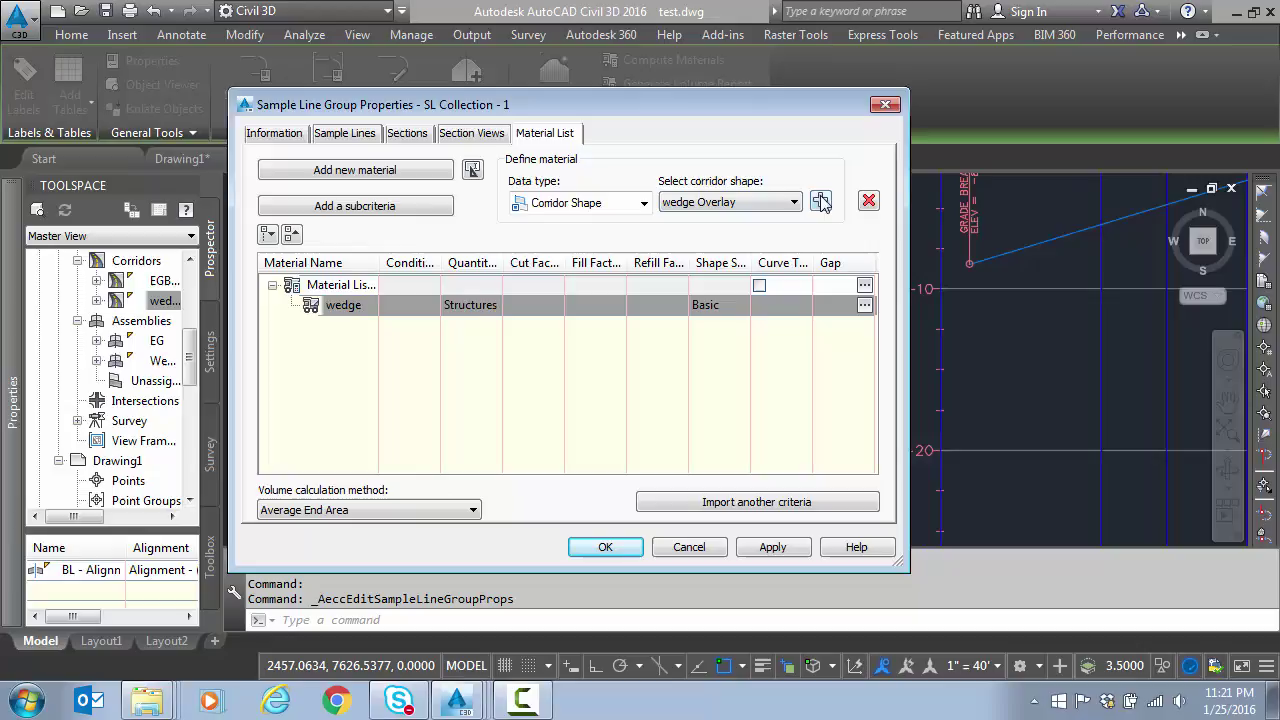
{"action": "left_click", "coordinate": [820, 201]}
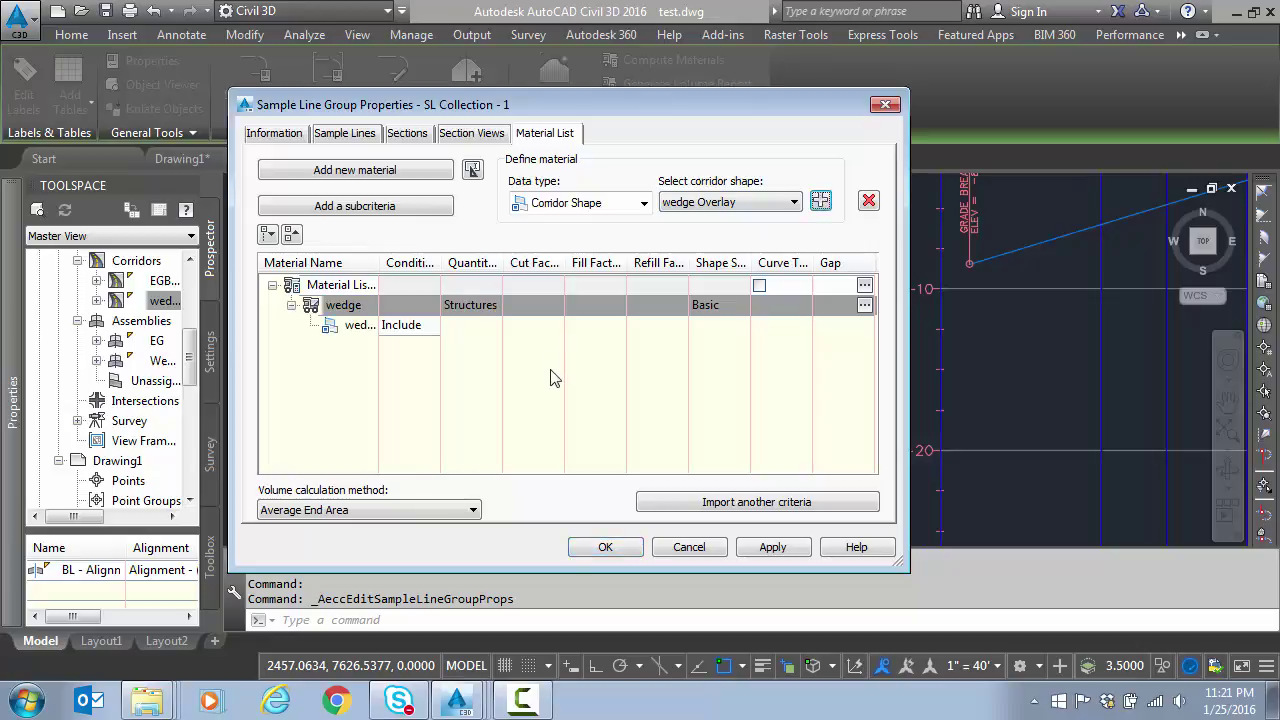
{"action": "left_click", "coordinate": [396, 330]}
{"action": "left_click", "coordinate": [408, 348]}
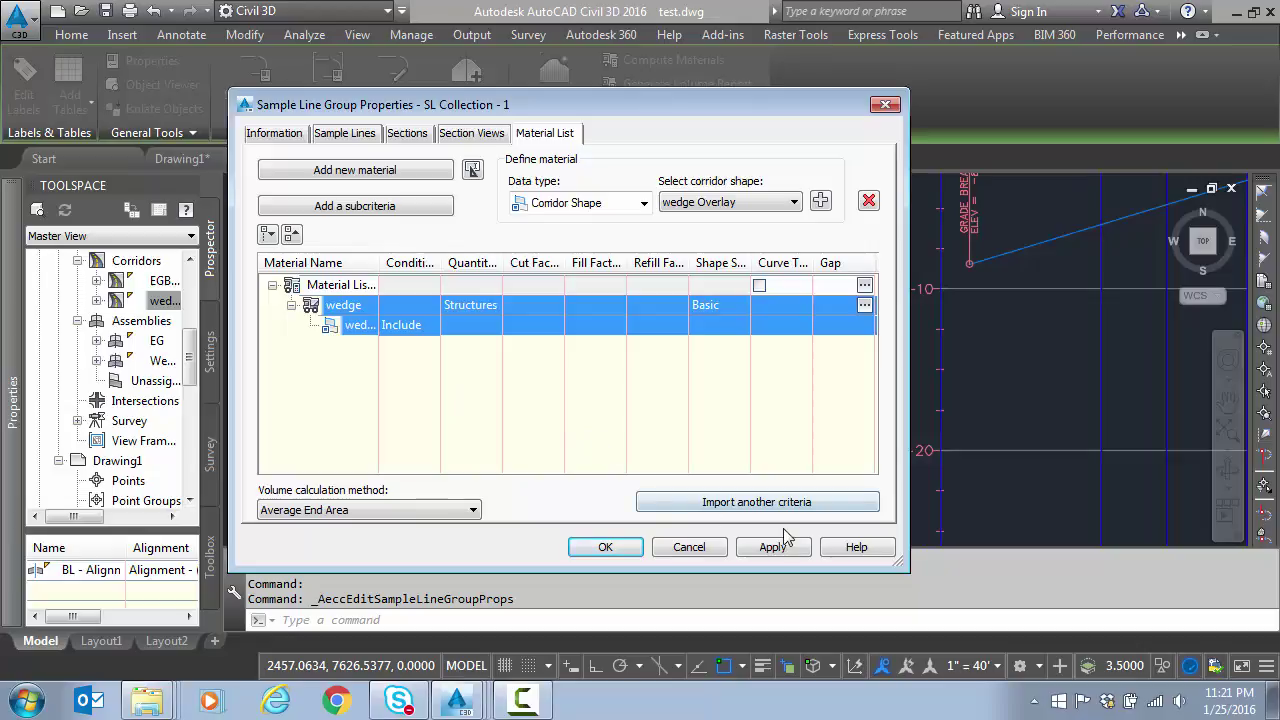
{"action": "left_click", "coordinate": [766, 549]}
{"action": "left_click", "coordinate": [605, 547]}
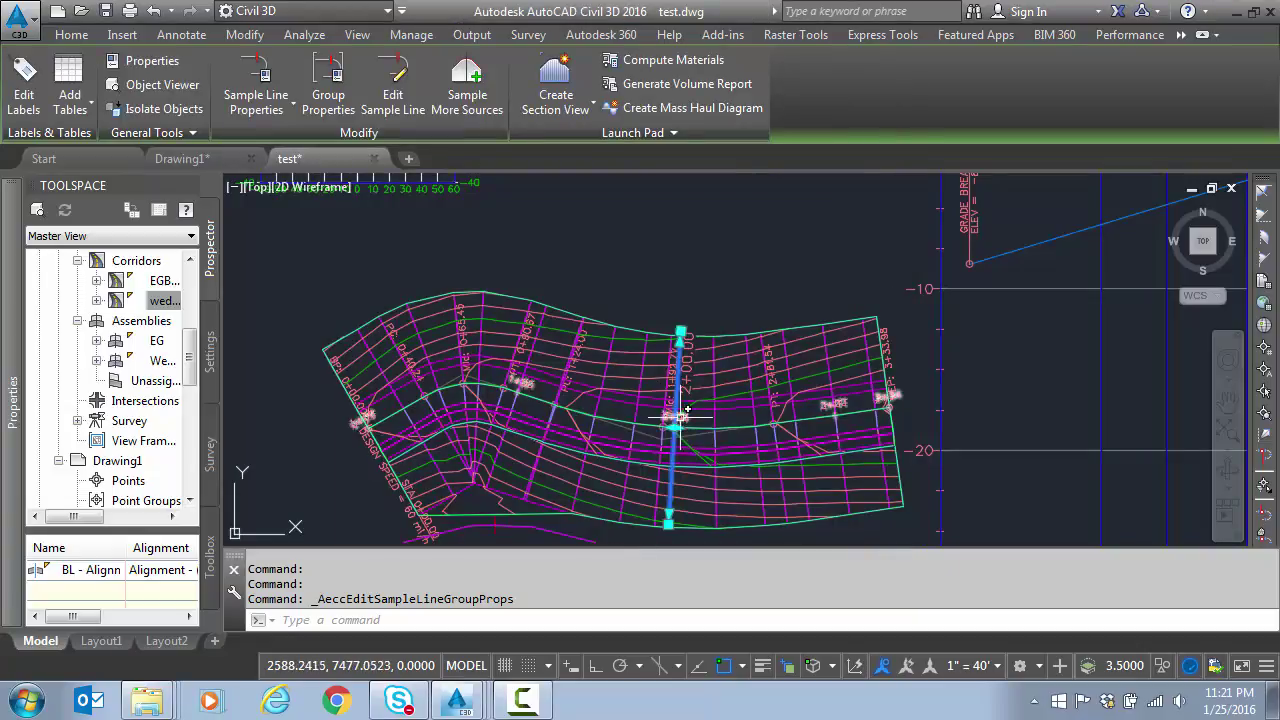
{"action": "scroll", "coordinate": [569, 294], "scroll_direction": "down", "scroll_amount": 2}
{"action": "scroll", "coordinate": [586, 288], "scroll_direction": "down", "scroll_amount": 2}
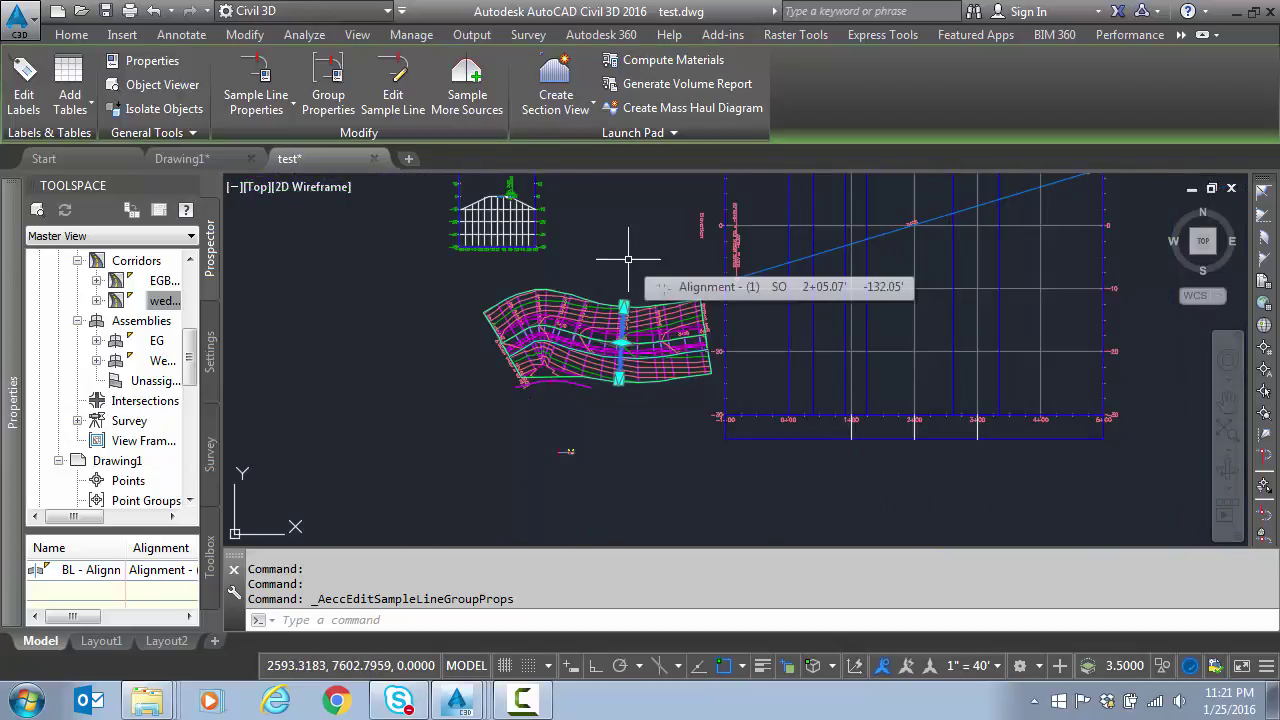
{"action": "scroll", "coordinate": [489, 190], "scroll_direction": "up", "scroll_amount": 3}
{"action": "scroll", "coordinate": [551, 211], "scroll_direction": "up", "scroll_amount": 4}
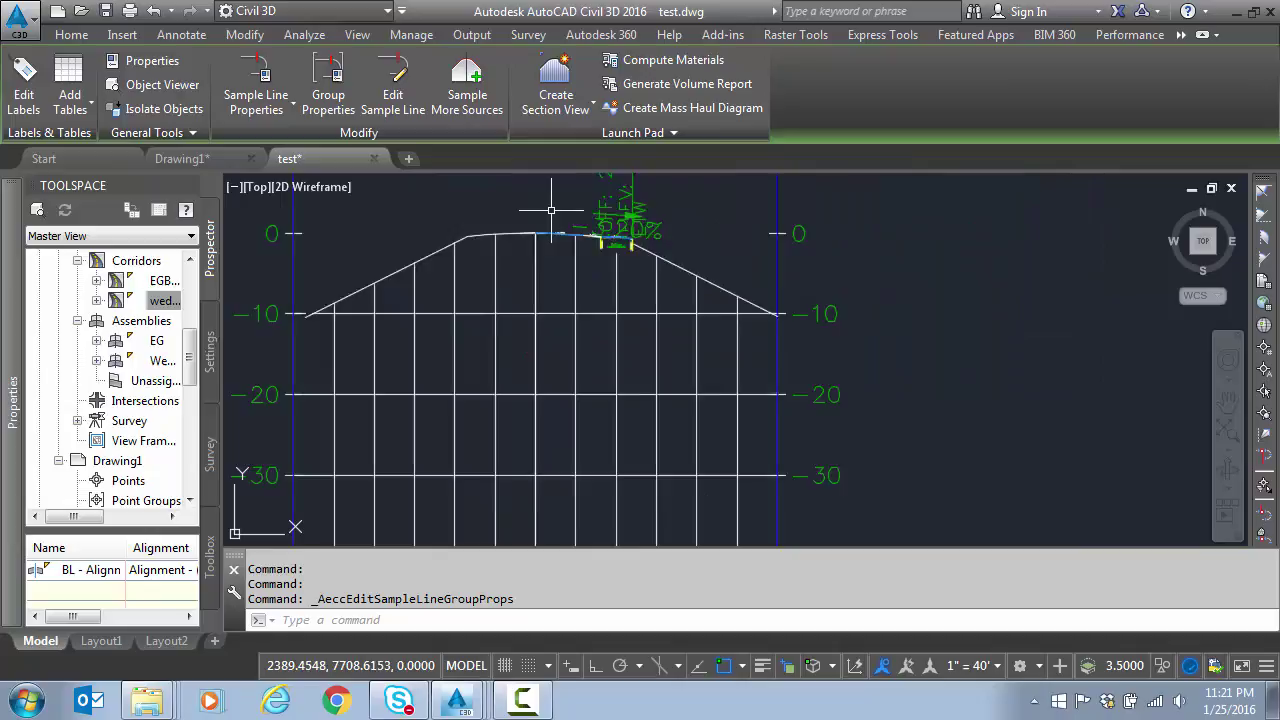
{"action": "scroll", "coordinate": [664, 291], "scroll_direction": "up", "scroll_amount": 2}
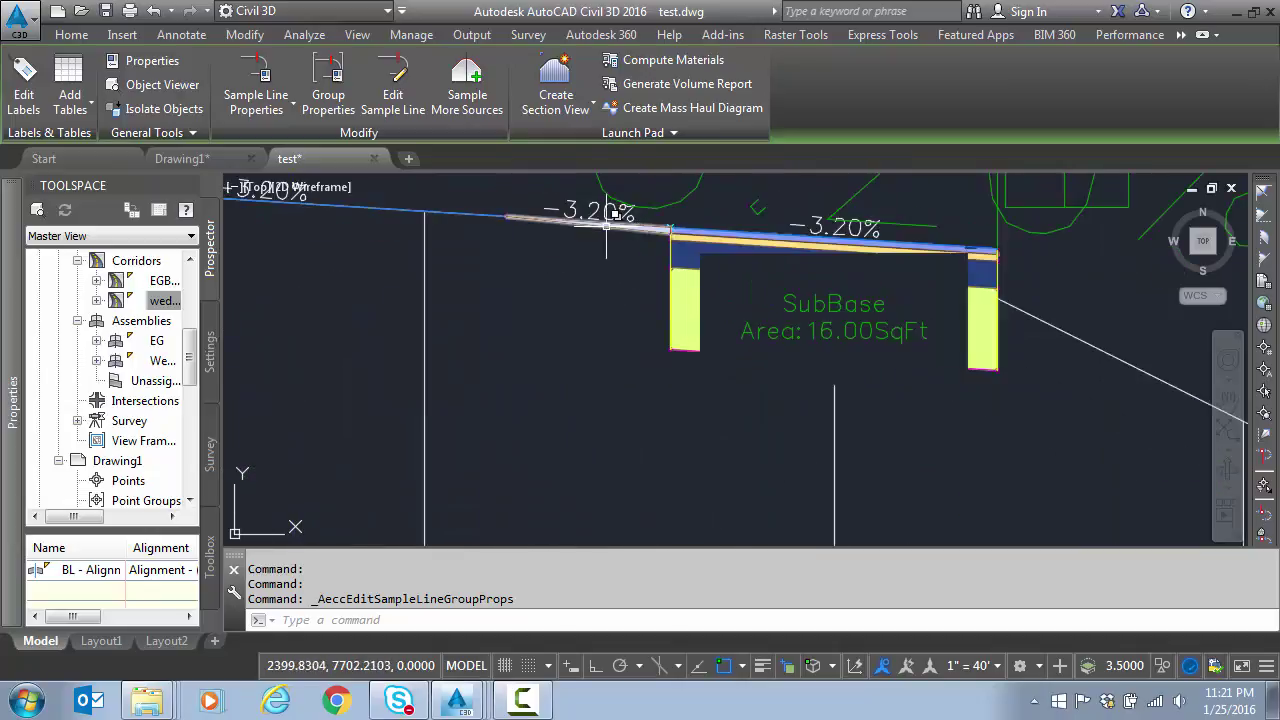
{"action": "scroll", "coordinate": [555, 308], "scroll_direction": "down", "scroll_amount": 8}
{"action": "scroll", "coordinate": [555, 308], "scroll_direction": "down", "scroll_amount": 6}
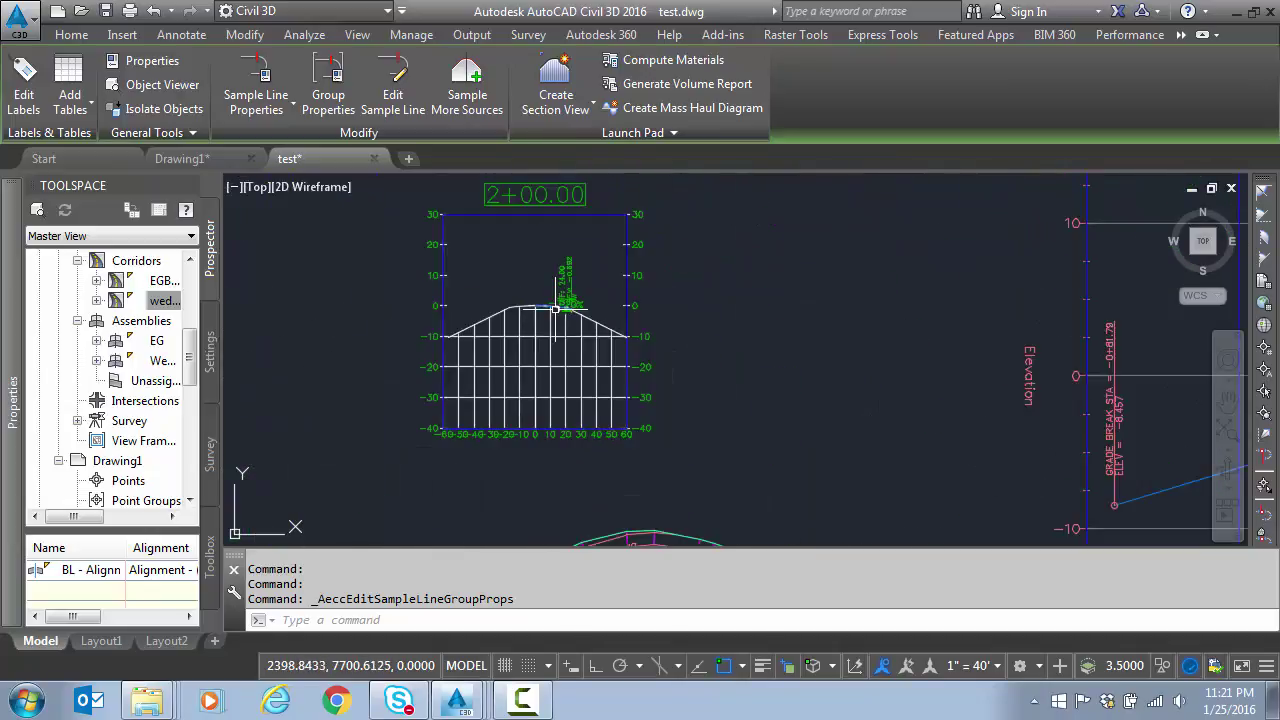
{"action": "key", "text": "Escape"}
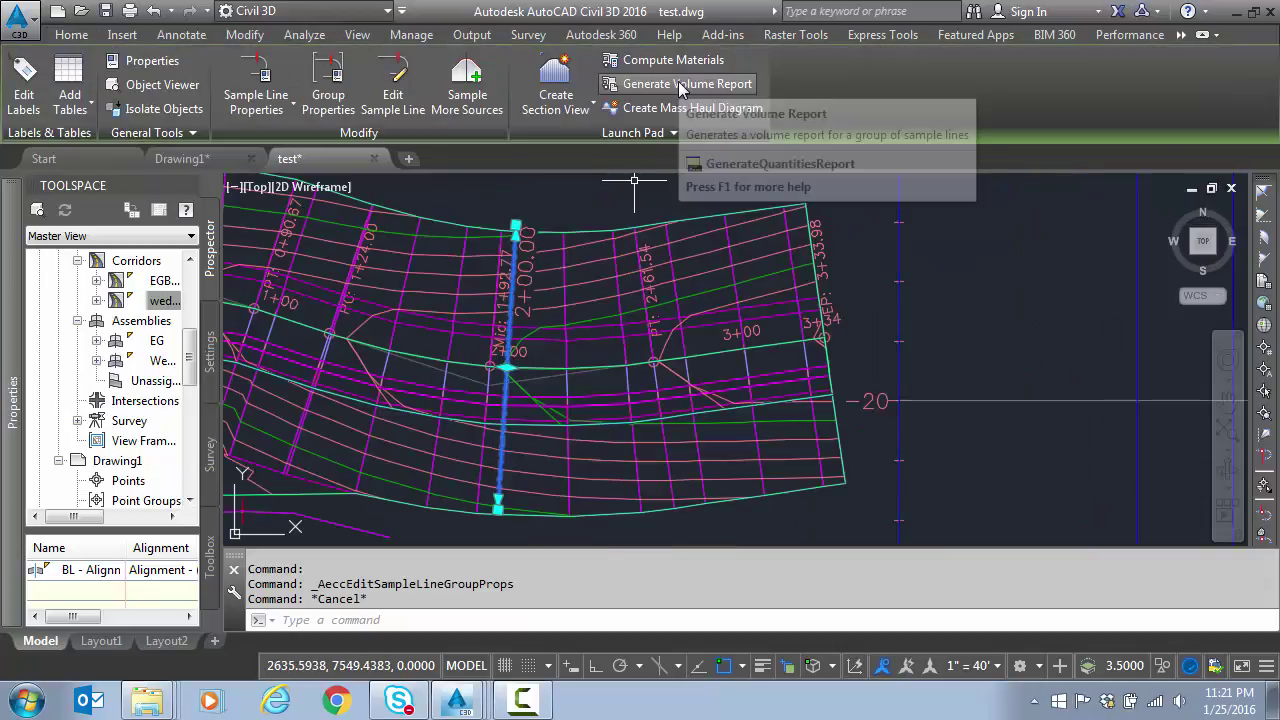
- Generate a volume report for Material List - (5) using the Select Material.xsl style sheet
{"action": "left_click", "coordinate": [680, 85]}
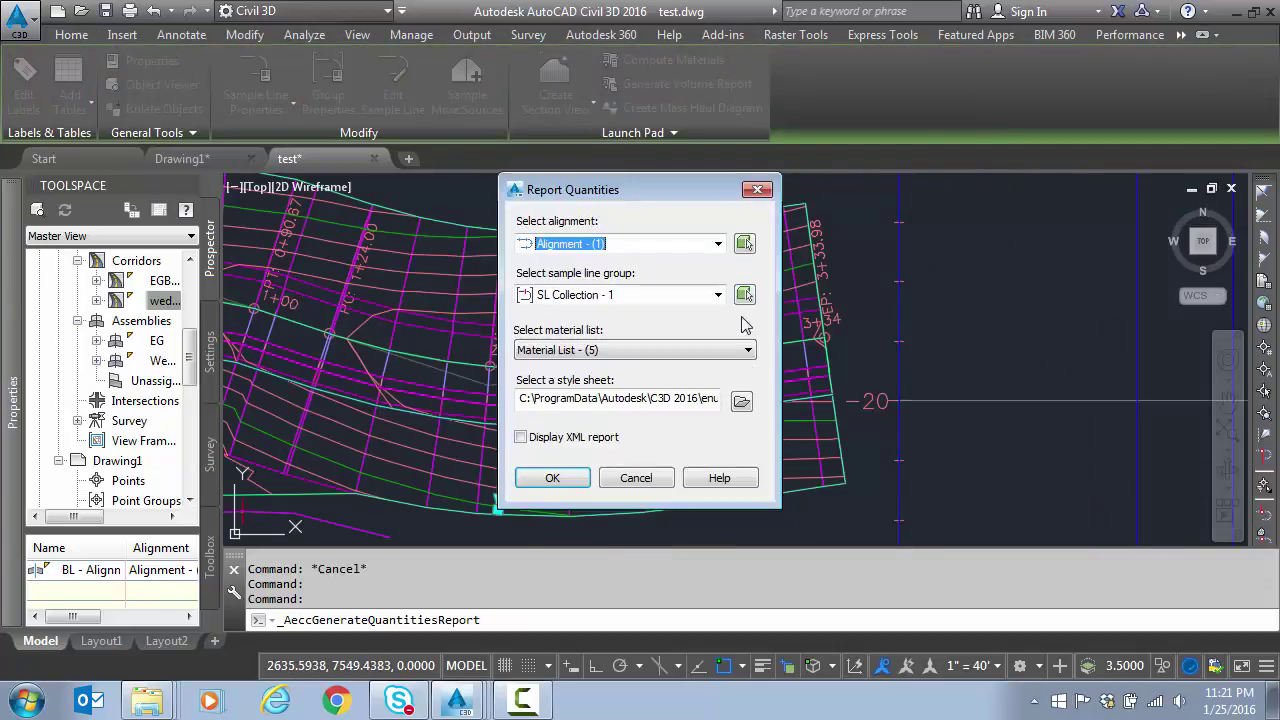
{"action": "left_click", "coordinate": [643, 352]}
{"action": "left_click", "coordinate": [643, 350]}
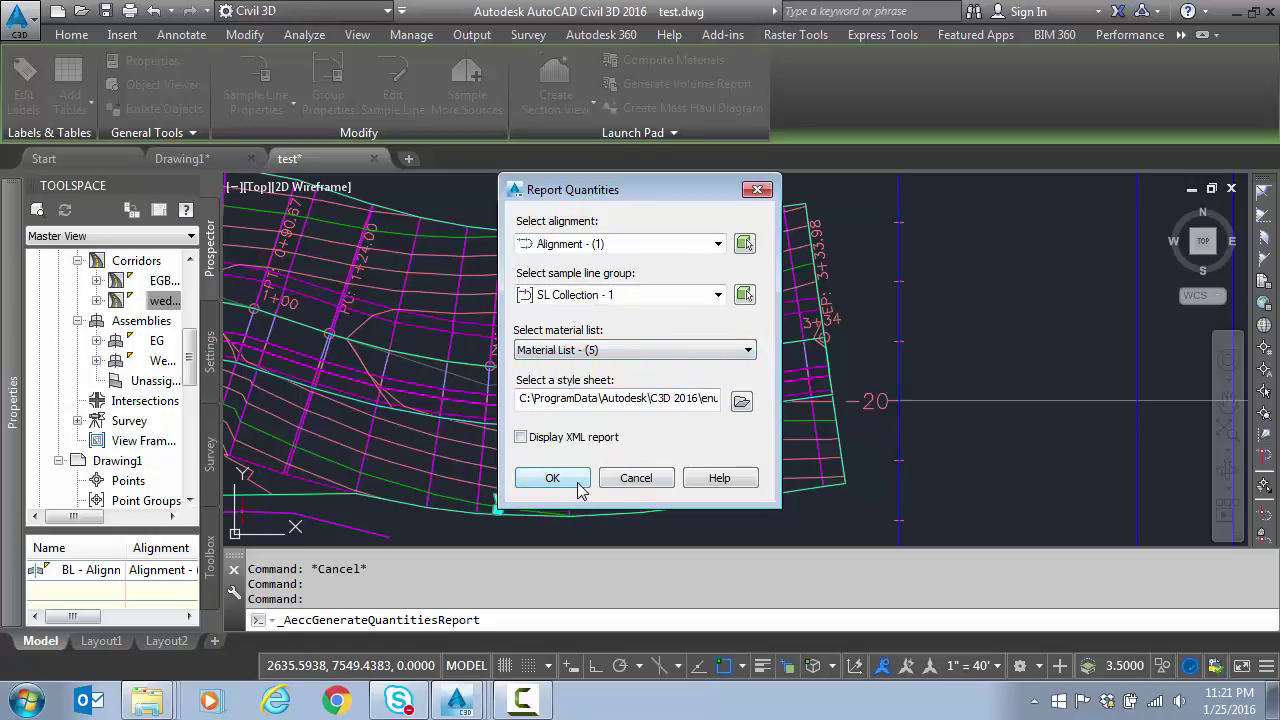
{"action": "left_click", "coordinate": [741, 401]}
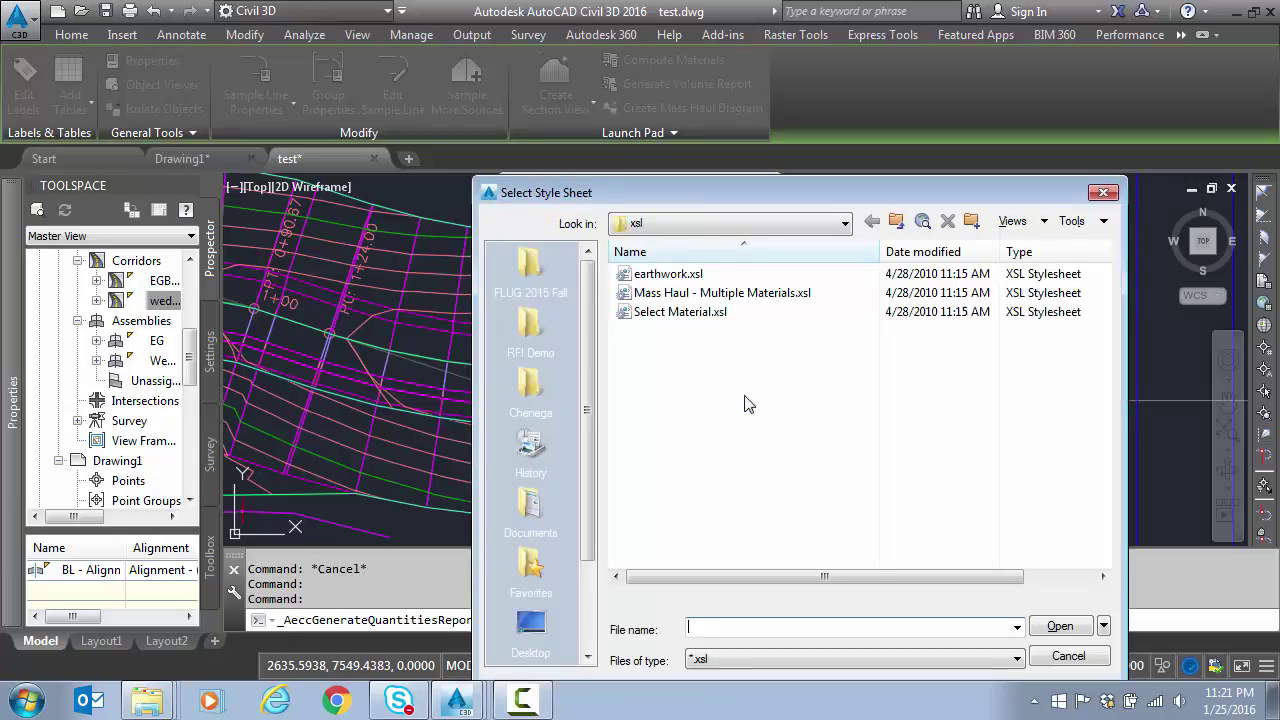
{"action": "double_click", "coordinate": [693, 316]}
{"action": "left_click", "coordinate": [568, 478]}
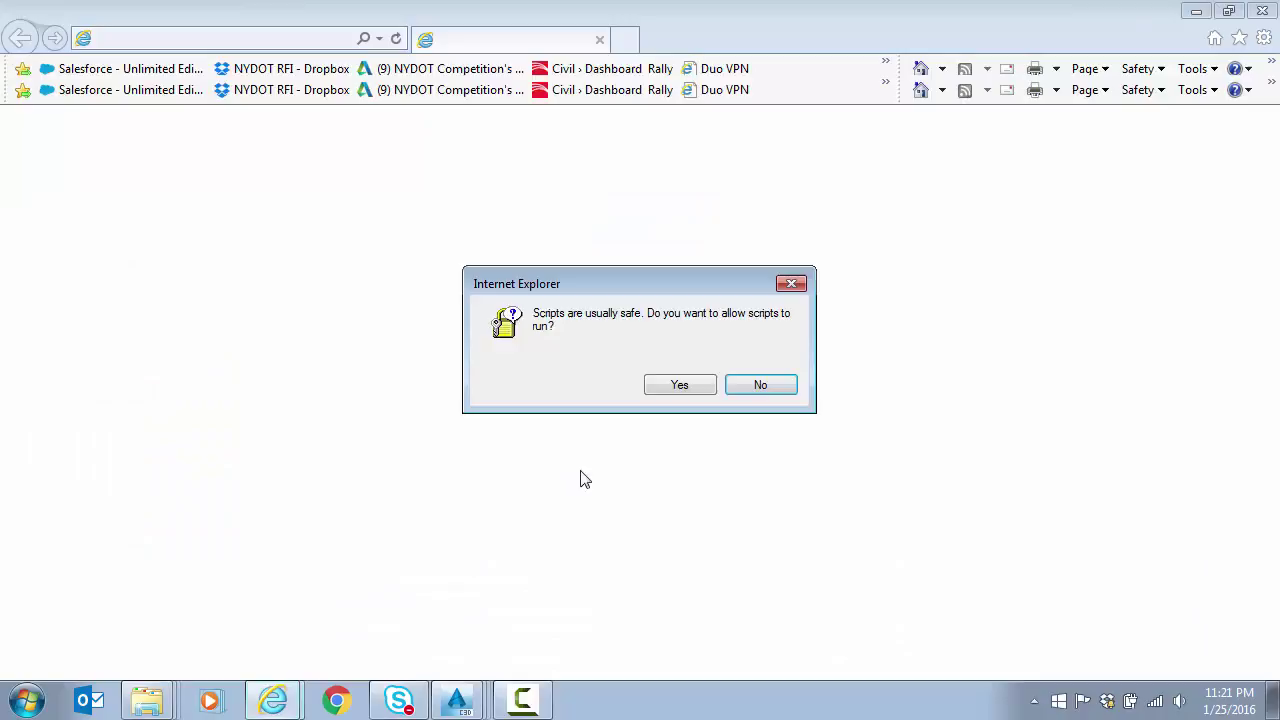
- Allow the report's scripts, check wedge at 0.14 Sq.ft and 0.00 Cu.yd, then close the browser
{"action": "left_click", "coordinate": [668, 384]}
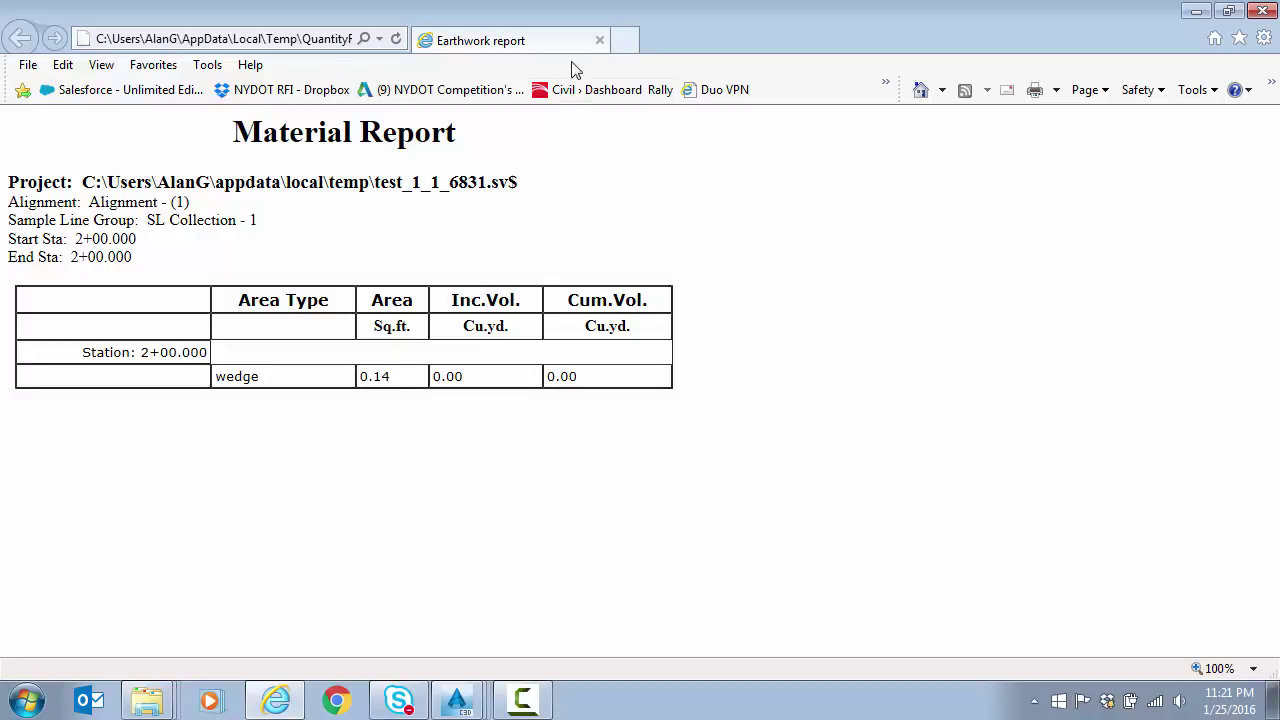
{"action": "left_click", "coordinate": [599, 40]}
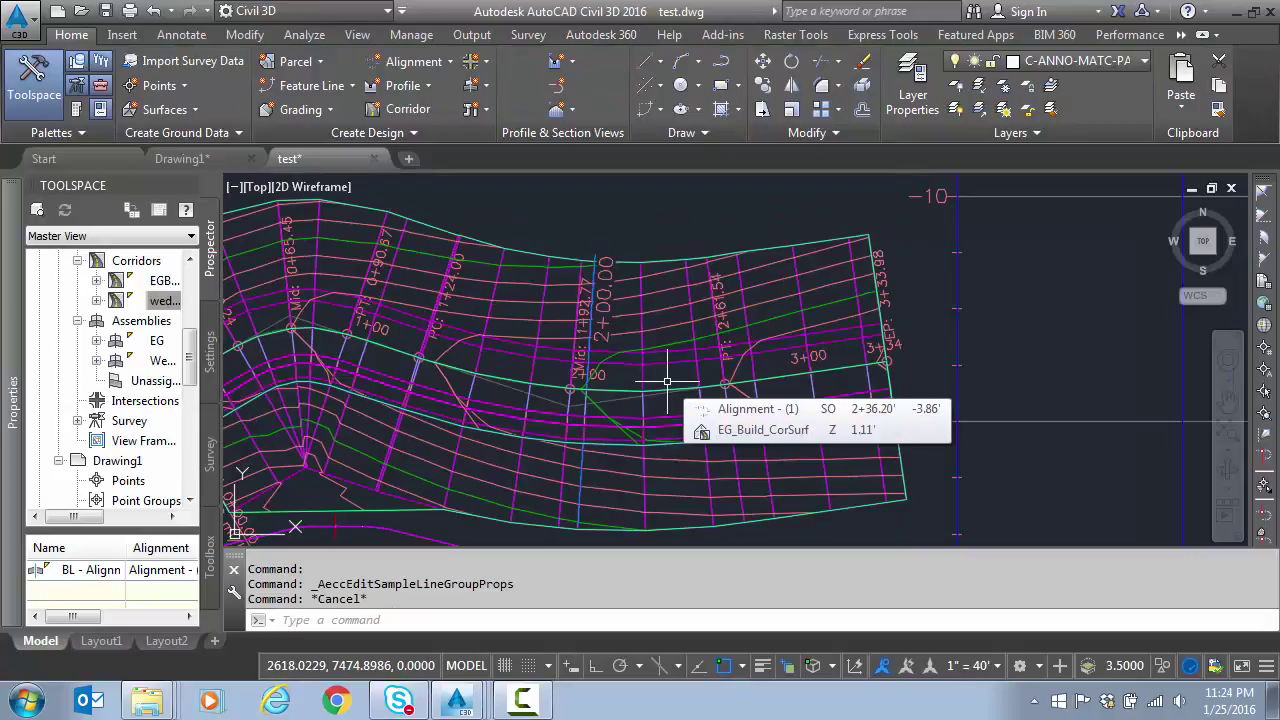
- Delete the old wedge material list and add an Earthworks material named earthwork
{"action": "left_click", "coordinate": [584, 488]}
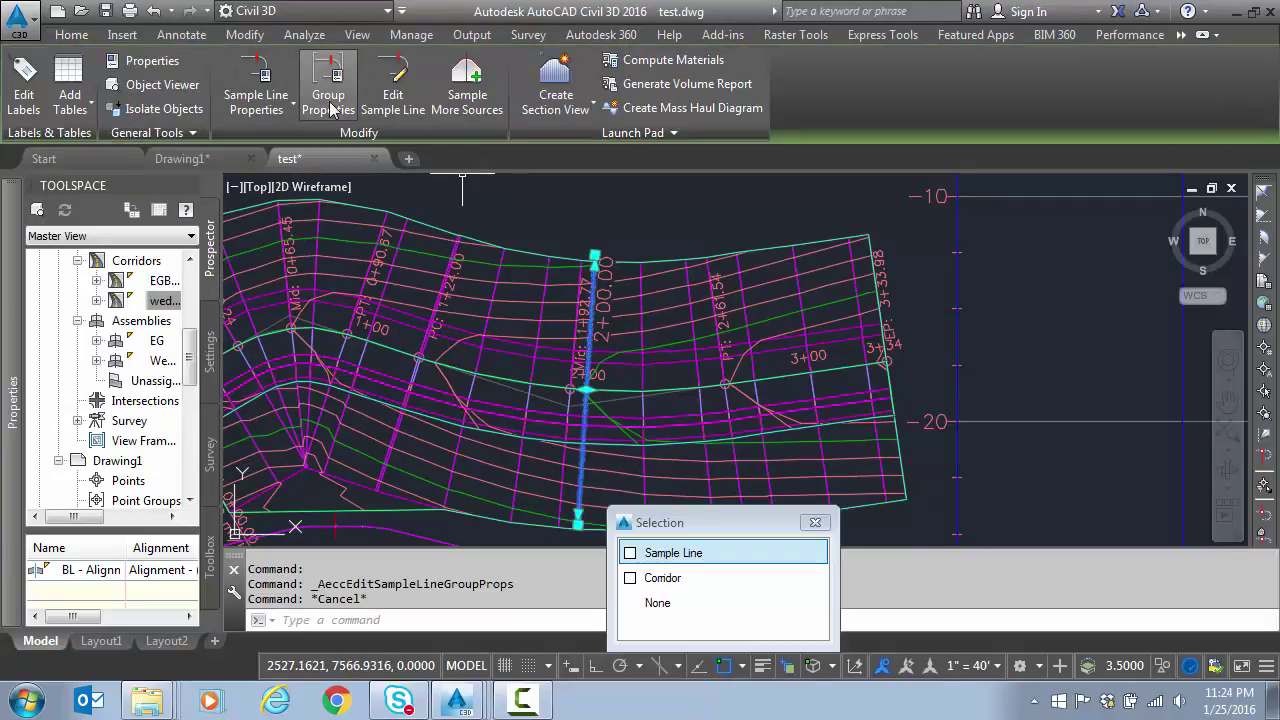
{"action": "left_click", "coordinate": [329, 105]}
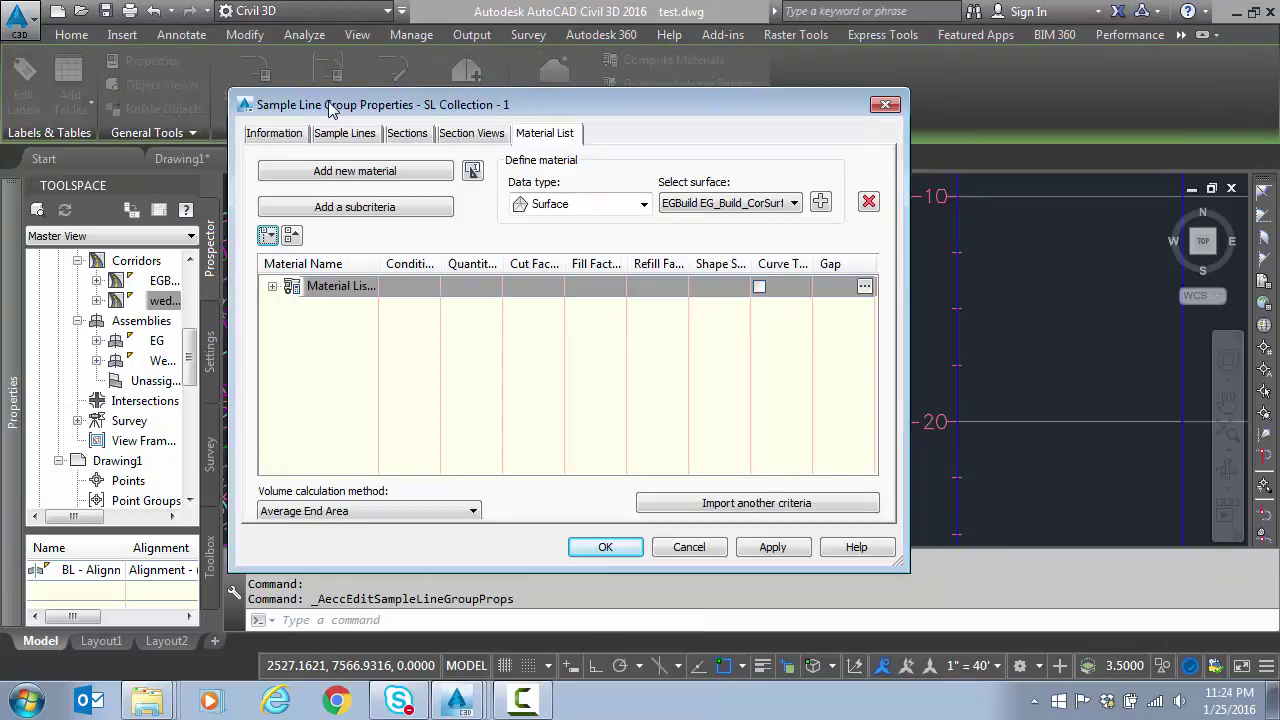
{"action": "left_click", "coordinate": [272, 287]}
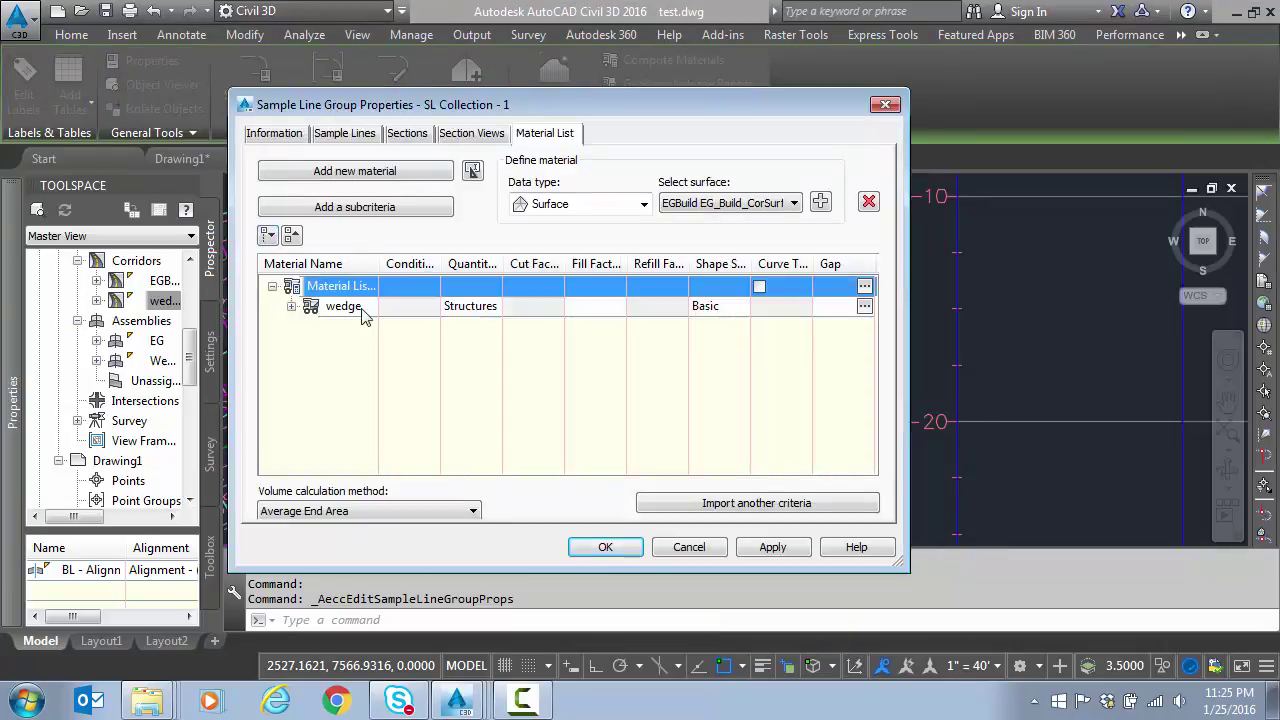
{"action": "left_click", "coordinate": [868, 204]}
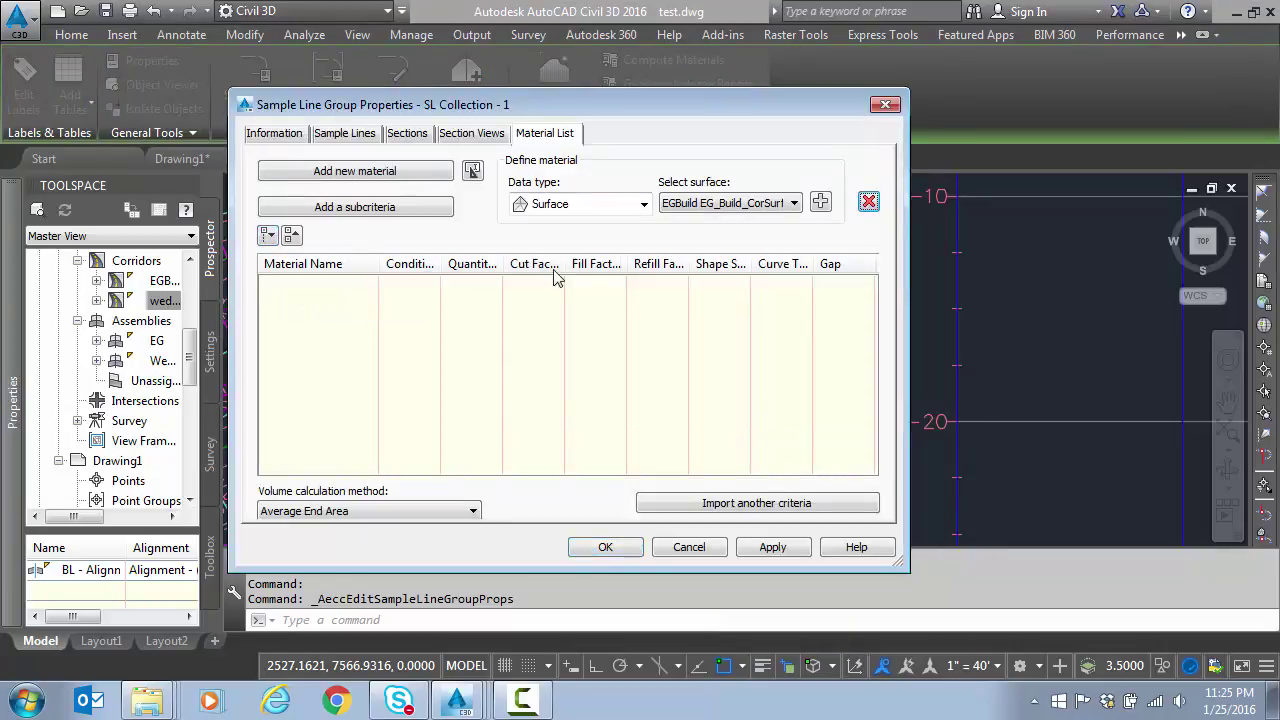
{"action": "left_click", "coordinate": [355, 171]}
{"action": "left_click", "coordinate": [350, 308]}
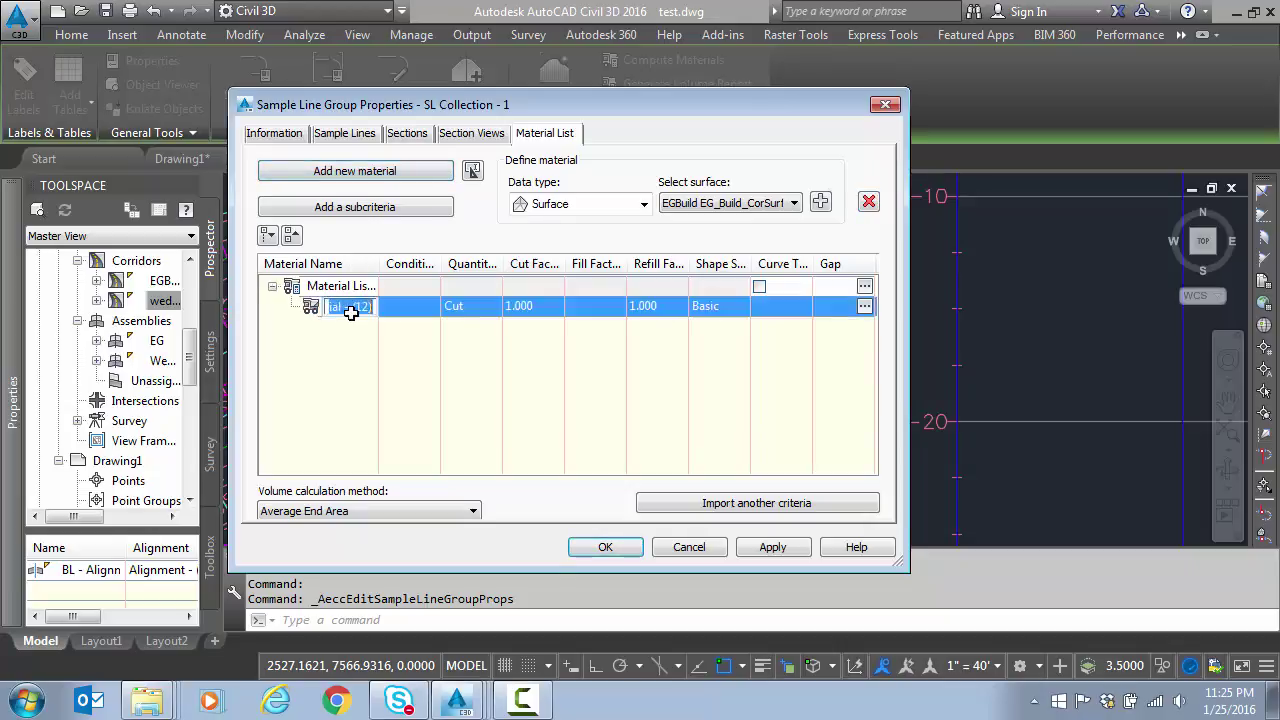
{"action": "left_click", "coordinate": [350, 308]}
{"action": "key", "text": "Return"}
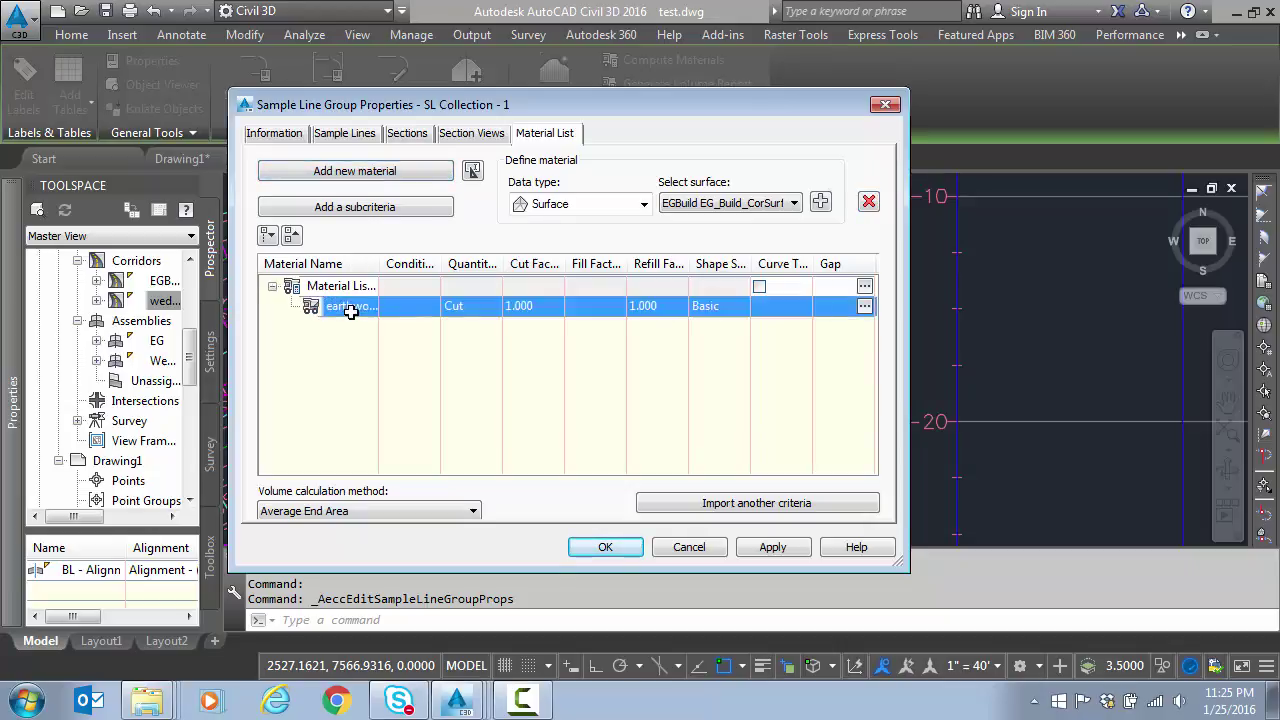
{"action": "left_click", "coordinate": [465, 306]}
{"action": "left_click", "coordinate": [485, 383]}
- Add EGBuild EG_Build_CorSurf and wedge top surface to earthwork, with wedge top surface as Compare
{"action": "left_click", "coordinate": [820, 202]}
{"action": "left_click", "coordinate": [794, 203]}
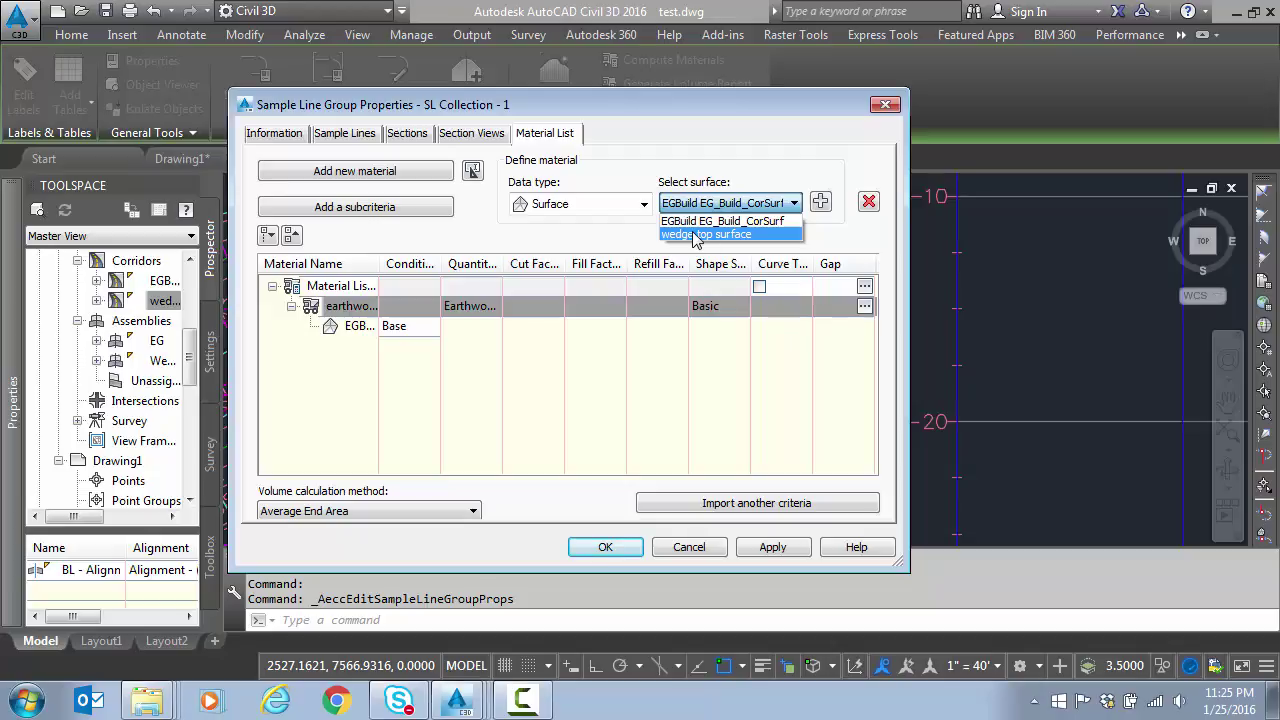
{"action": "left_click", "coordinate": [697, 236]}
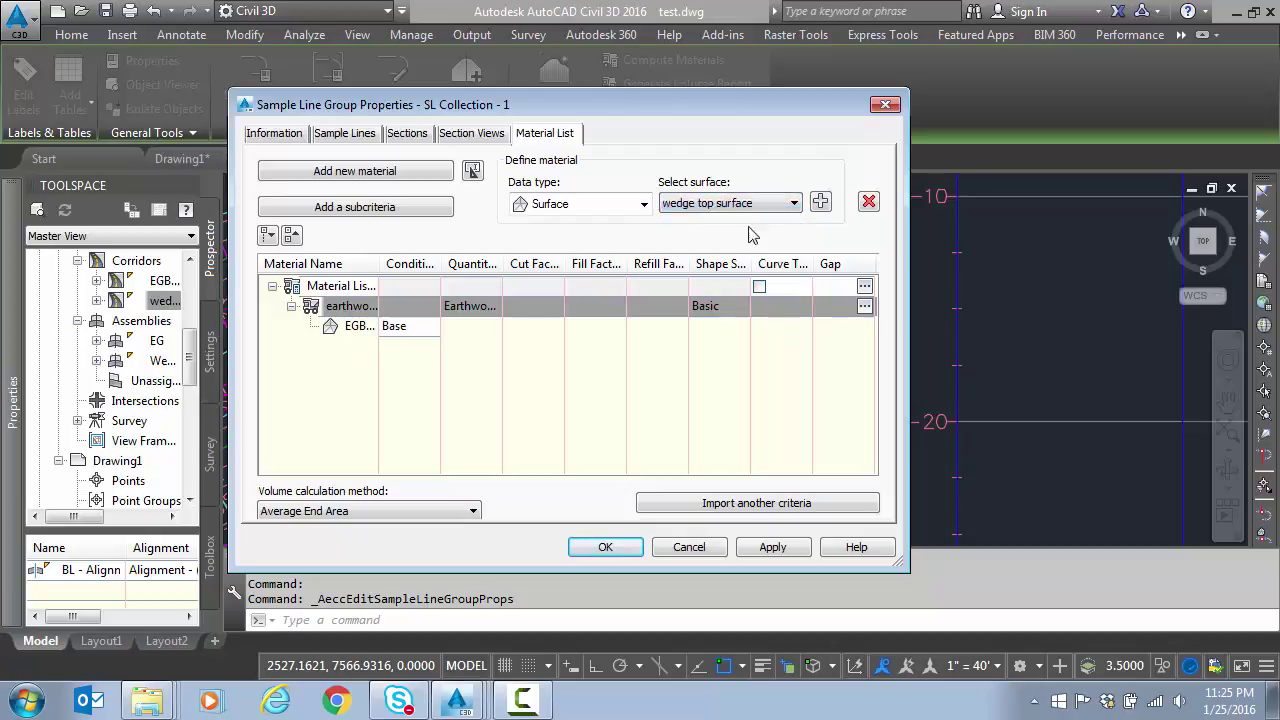
{"action": "left_click", "coordinate": [820, 203]}
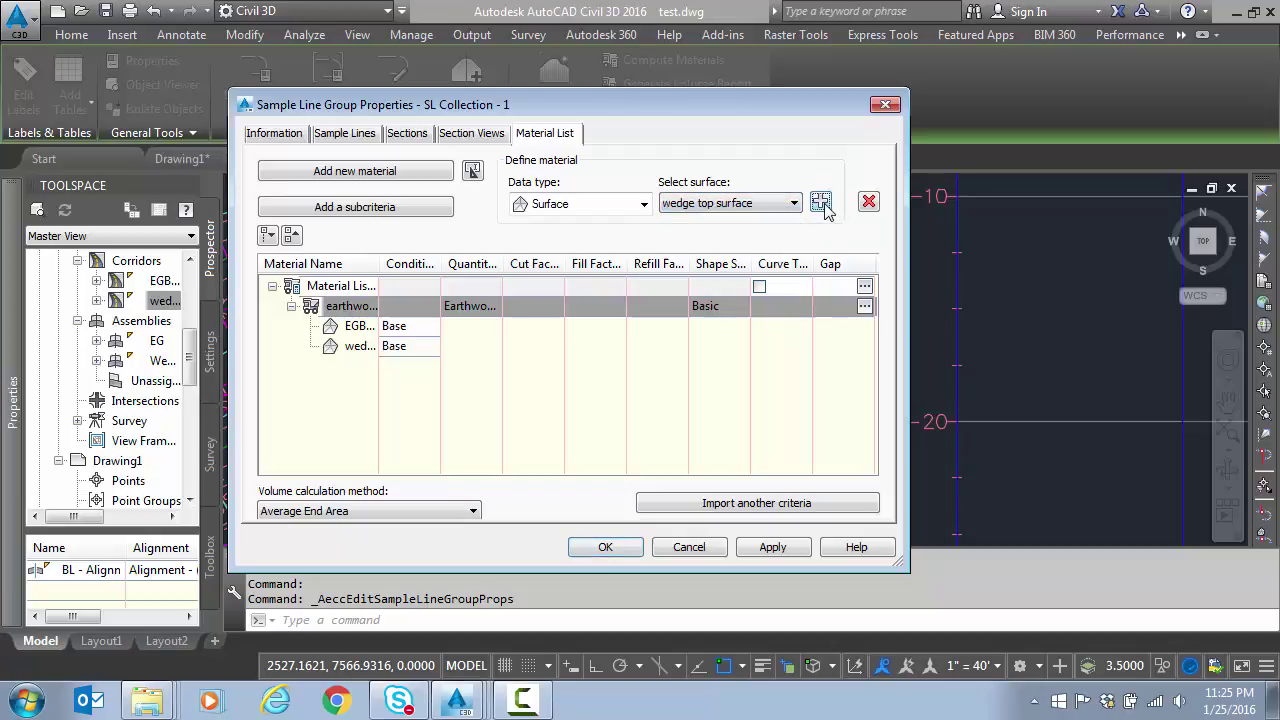
{"action": "left_click", "coordinate": [400, 347]}
{"action": "left_click", "coordinate": [428, 347]}
{"action": "left_click", "coordinate": [407, 384]}
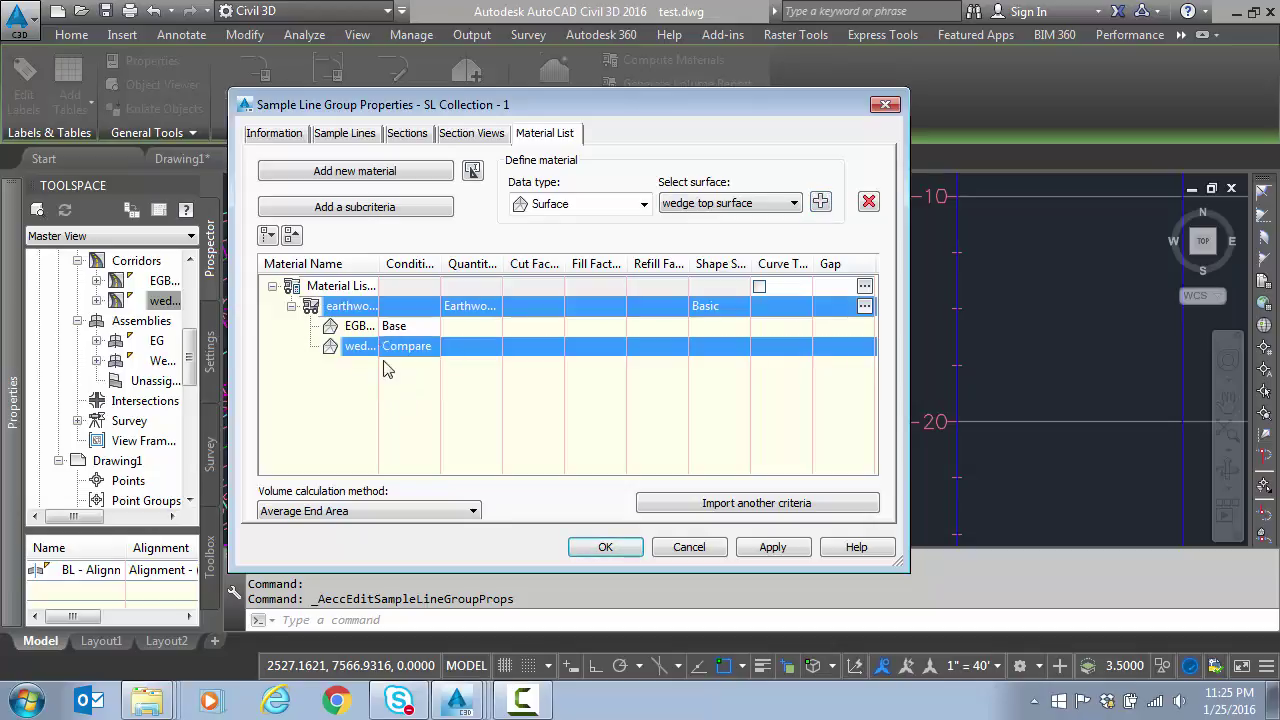
{"action": "left_click_drag", "start_coordinate": [375, 262], "coordinate": [431, 262]}
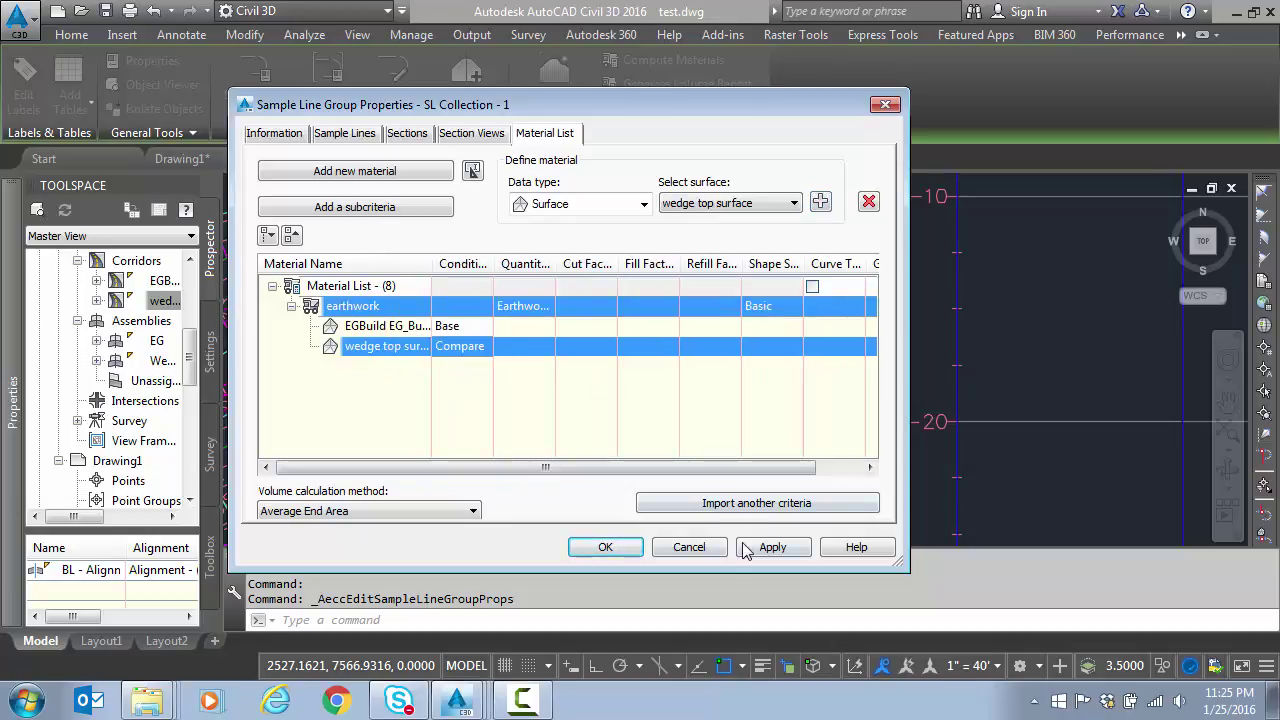
{"action": "left_click", "coordinate": [606, 548]}
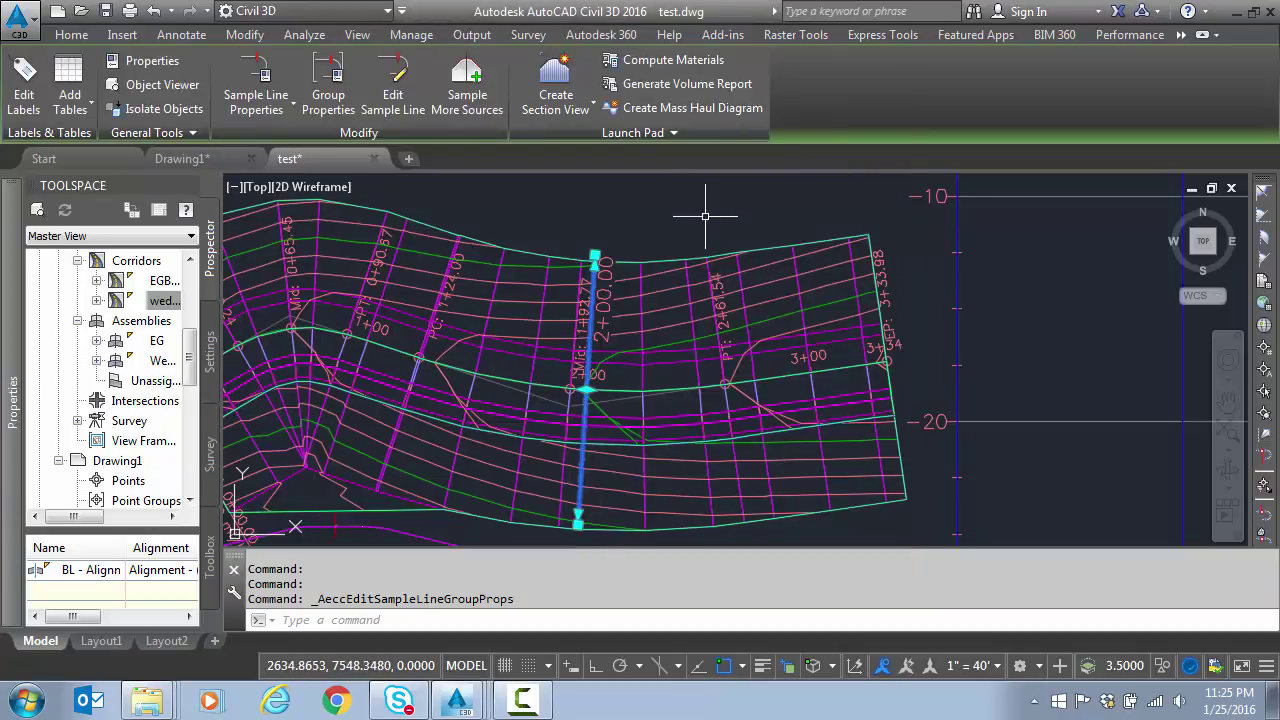
{"action": "scroll", "coordinate": [645, 292], "scroll_direction": "down", "scroll_amount": 5}
{"action": "scroll", "coordinate": [525, 195], "scroll_direction": "up", "scroll_amount": 10}
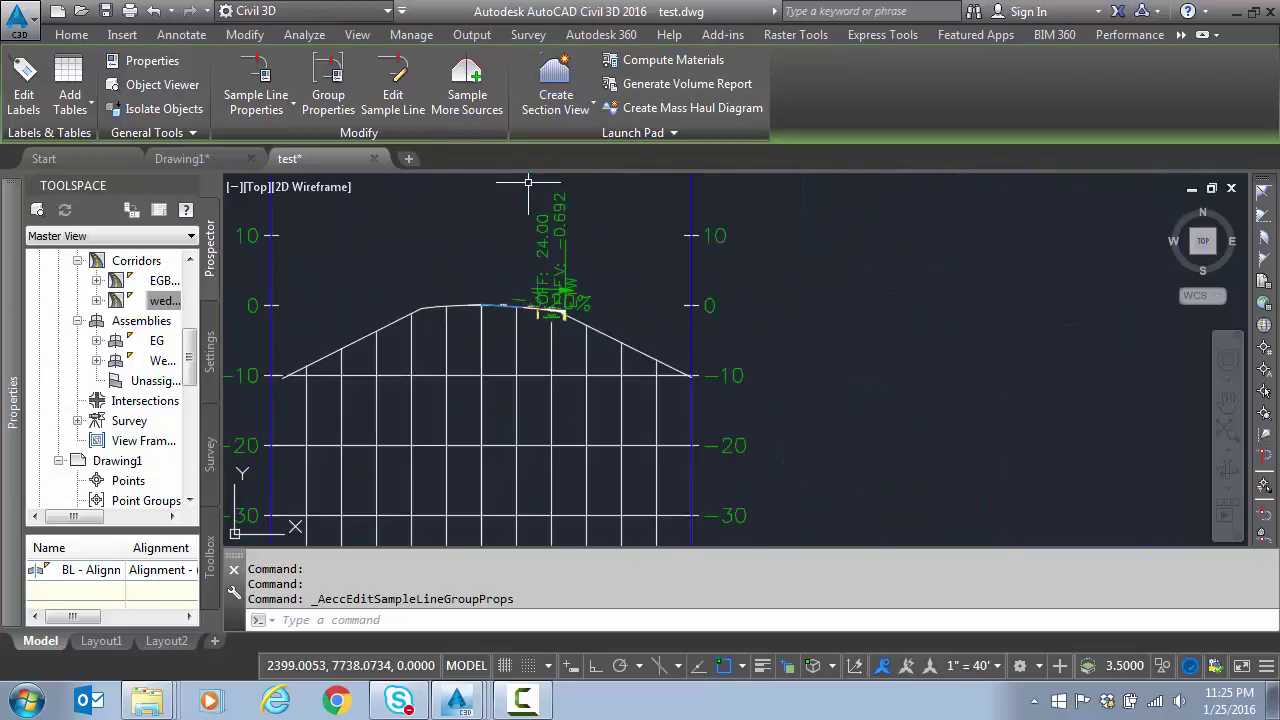
{"action": "scroll", "coordinate": [595, 308], "scroll_direction": "up", "scroll_amount": 2}
{"action": "scroll", "coordinate": [619, 315], "scroll_direction": "up", "scroll_amount": 2}
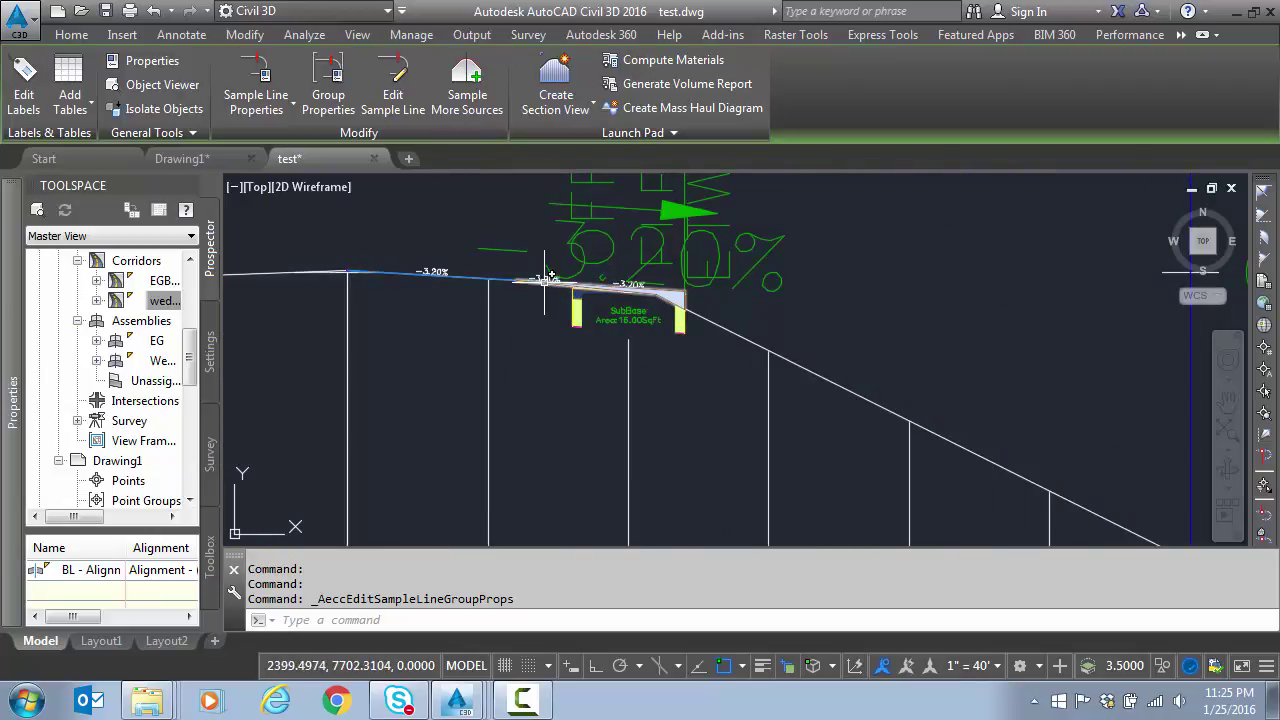
{"action": "scroll", "coordinate": [690, 320], "scroll_direction": "down", "scroll_amount": 4}
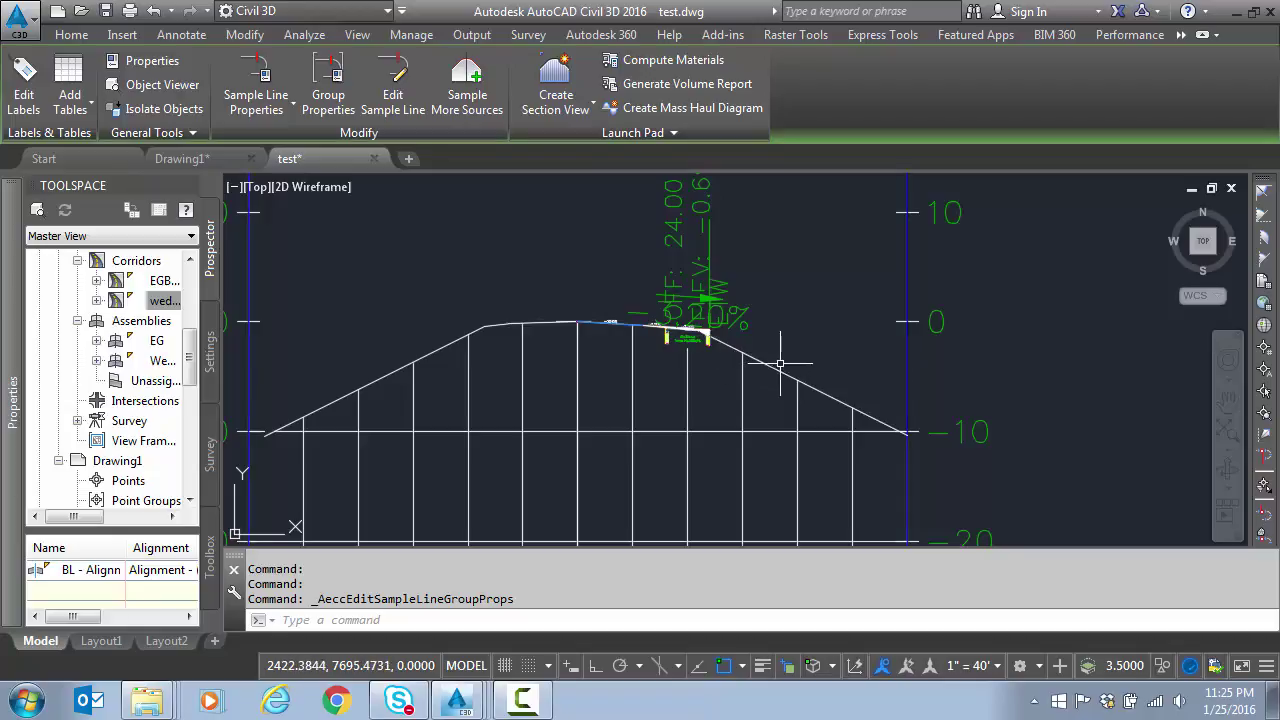
{"action": "scroll", "coordinate": [761, 362], "scroll_direction": "down", "scroll_amount": 6}
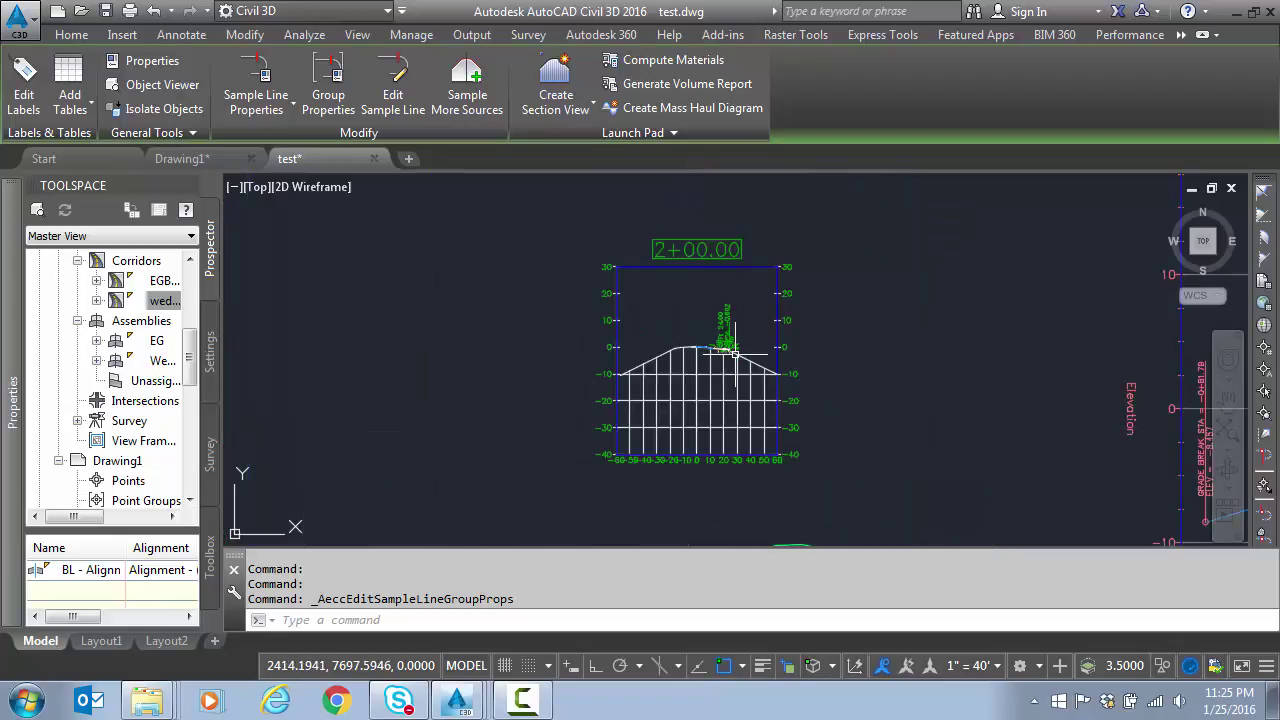